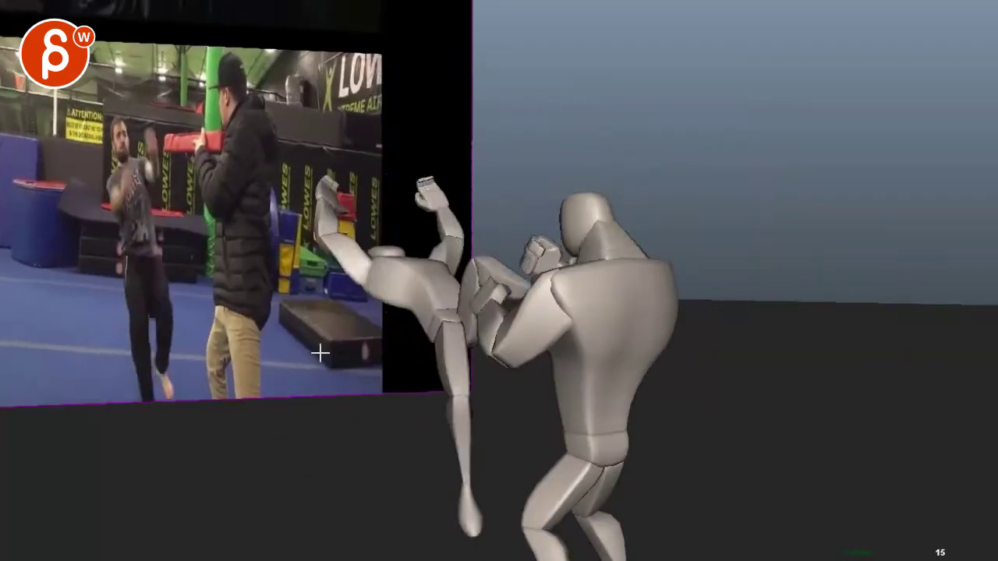
Step the fight animation back from frame 15 to frame 10 to examine the smaller character's wind-up into the kick
key(Left)
key(Left)
key(Left)
key(Left)
key(Left)
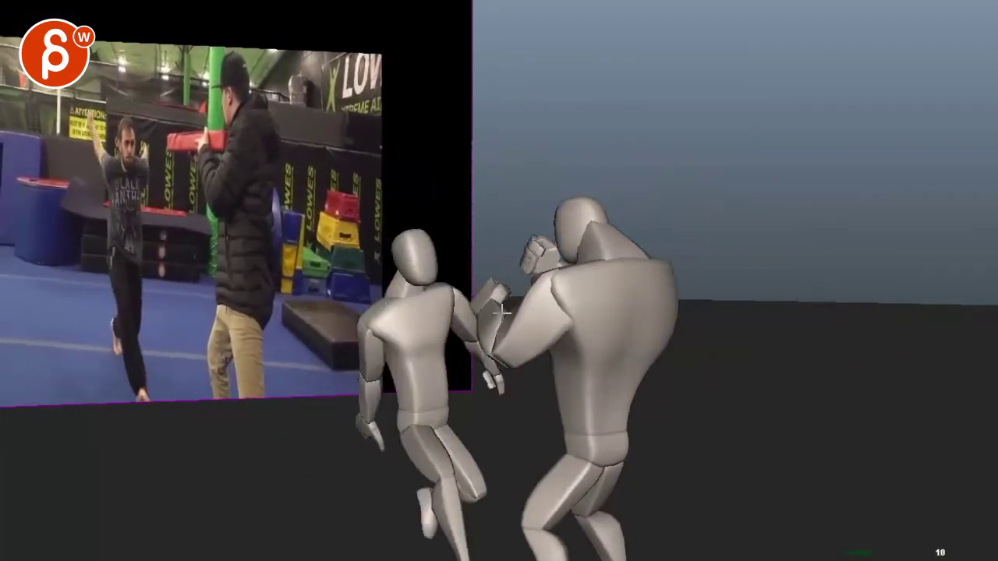
Sketch the smaller character's hand arc and a curved rotation arrow across the large character's torso on frame 14, then clear the marks
drag(495, 367, 421, 185)
key(Right)
key(Right)
key(Right)
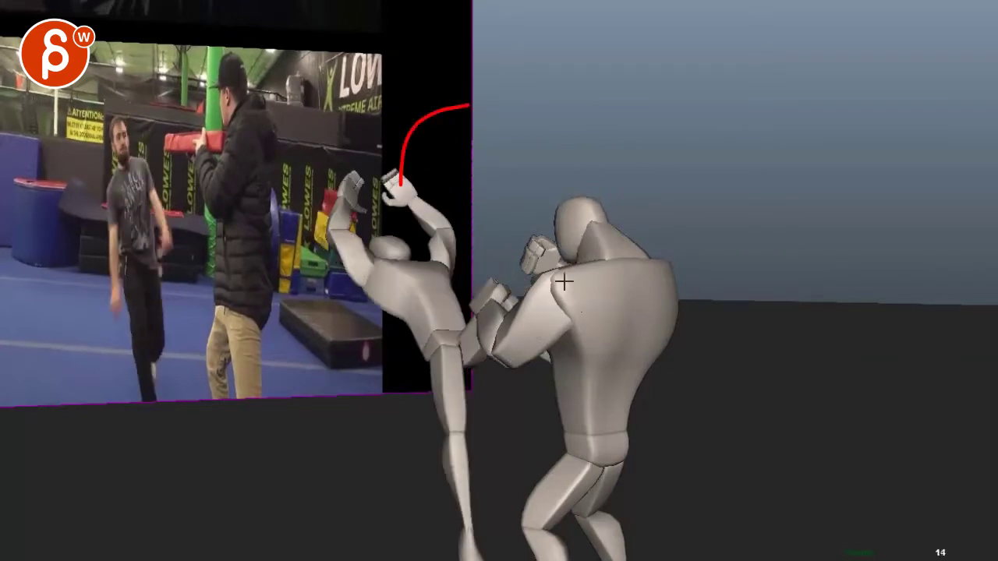
drag(556, 356, 626, 375)
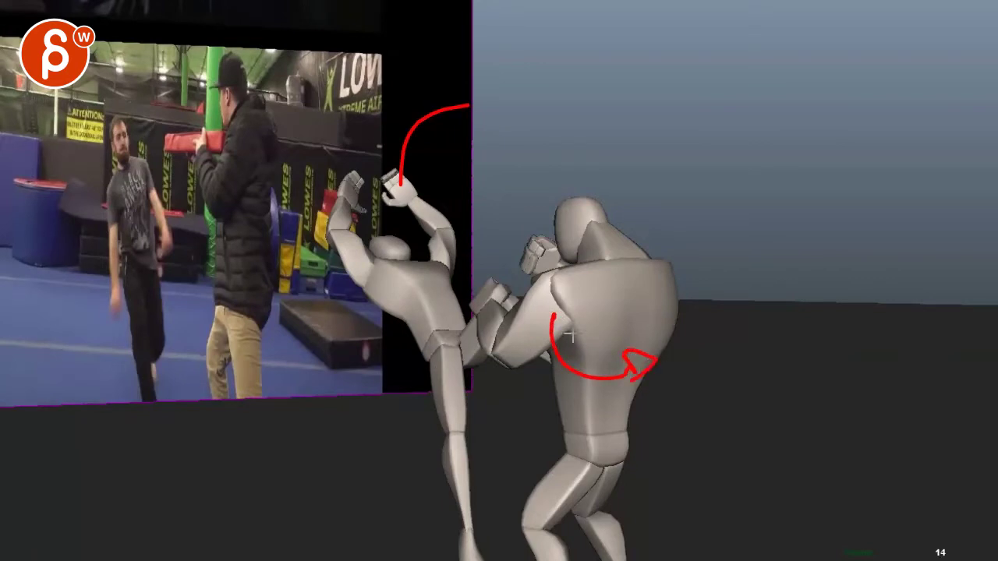
key(e)
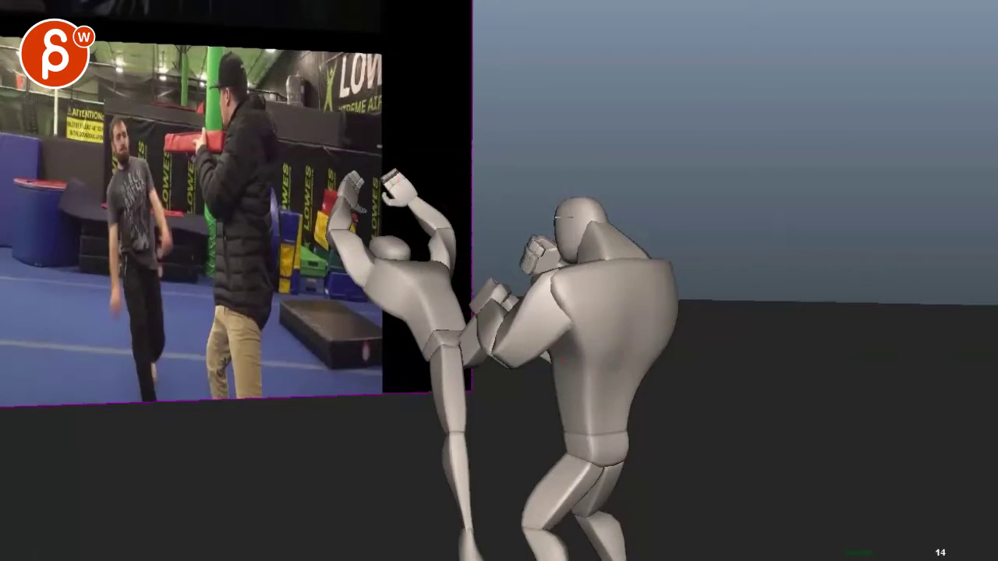
Sketch a revised upper-body pose over the large character on frame 14, with head, shoulders, both arms and a torso line
mouse_move(565, 217)
mouse_down()
mouse_move(581, 197)
mouse_move(578, 227)
mouse_up()
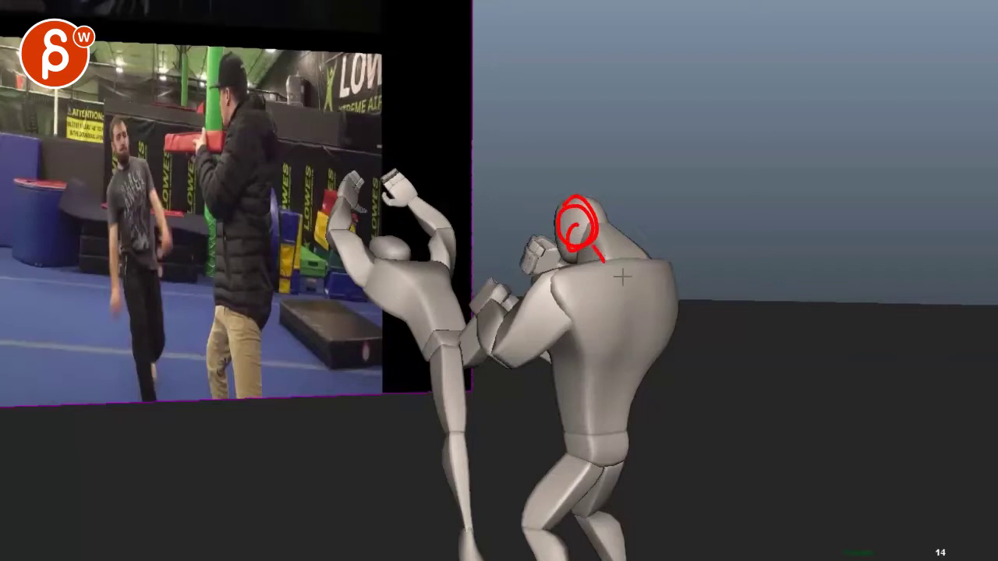
mouse_move(622, 277)
mouse_down()
mouse_move(640, 285)
mouse_move(616, 289)
mouse_up()
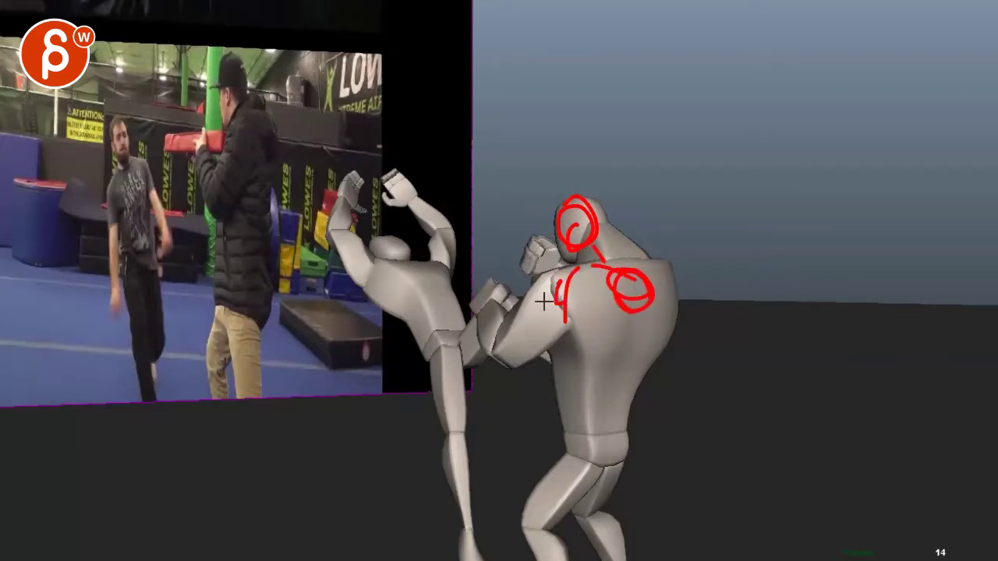
drag(524, 341, 528, 312)
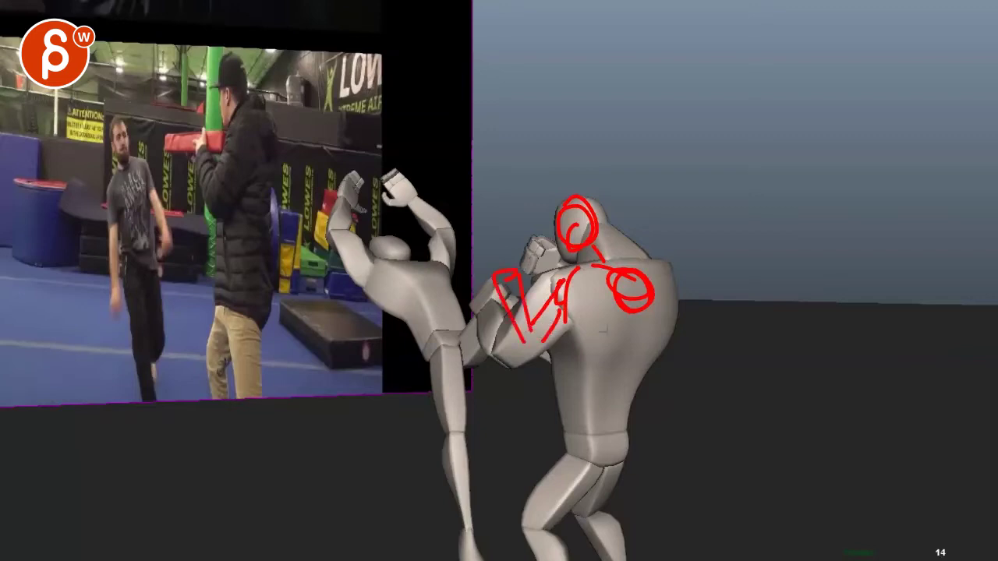
mouse_move(627, 274)
mouse_down()
mouse_move(615, 295)
mouse_move(679, 338)
mouse_move(683, 312)
mouse_move(665, 365)
mouse_move(669, 396)
mouse_up()
drag(641, 306, 624, 390)
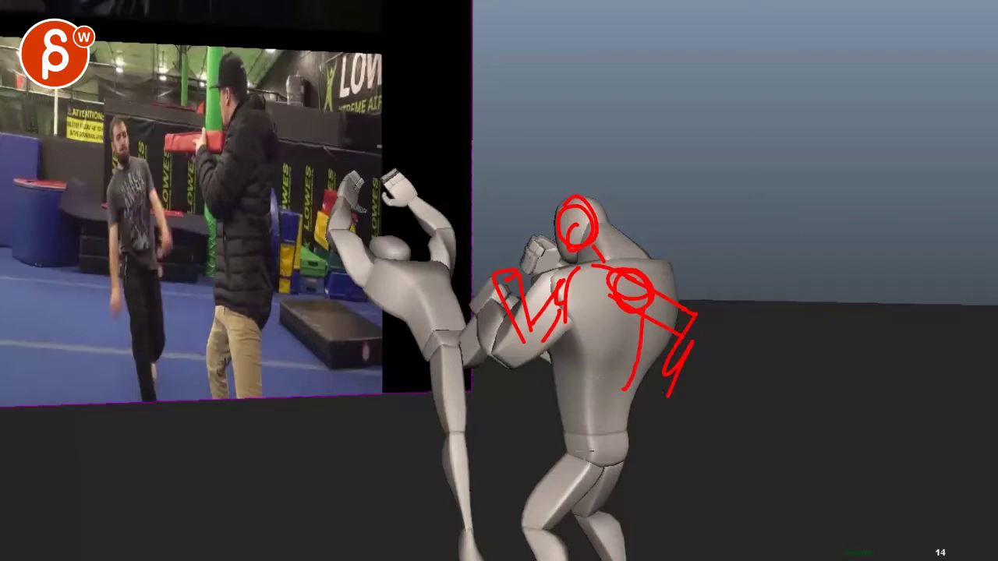
Sketch the large character's hips and both legs to complete the frame 14 pose, then clear the draw-over
drag(606, 442, 694, 515)
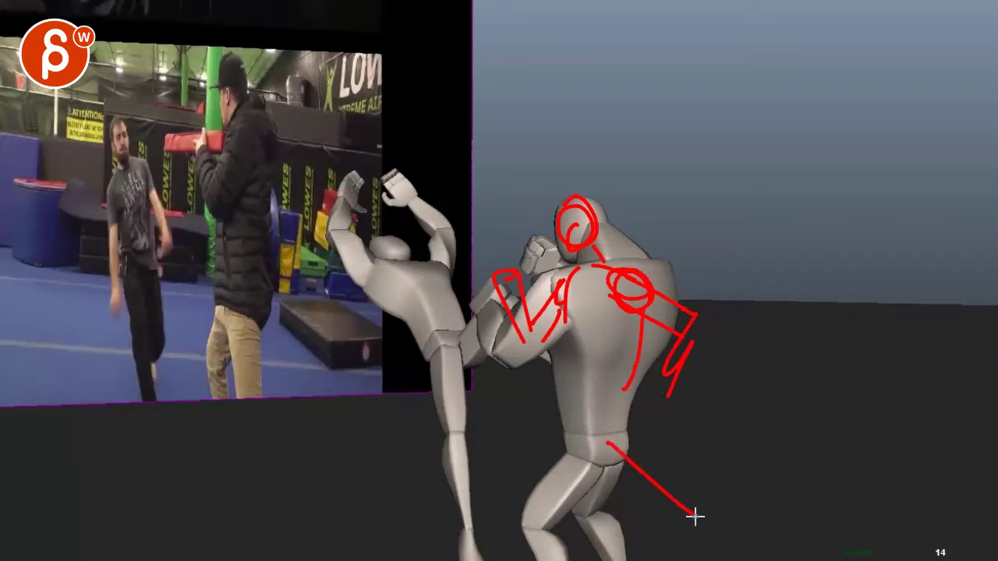
drag(639, 460, 703, 553)
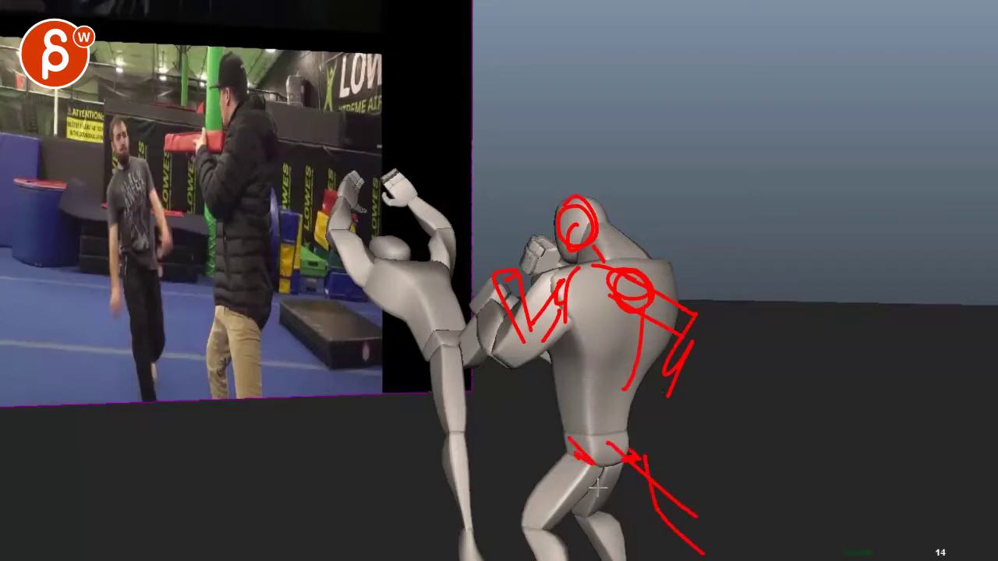
drag(619, 443, 566, 535)
key(Escape)
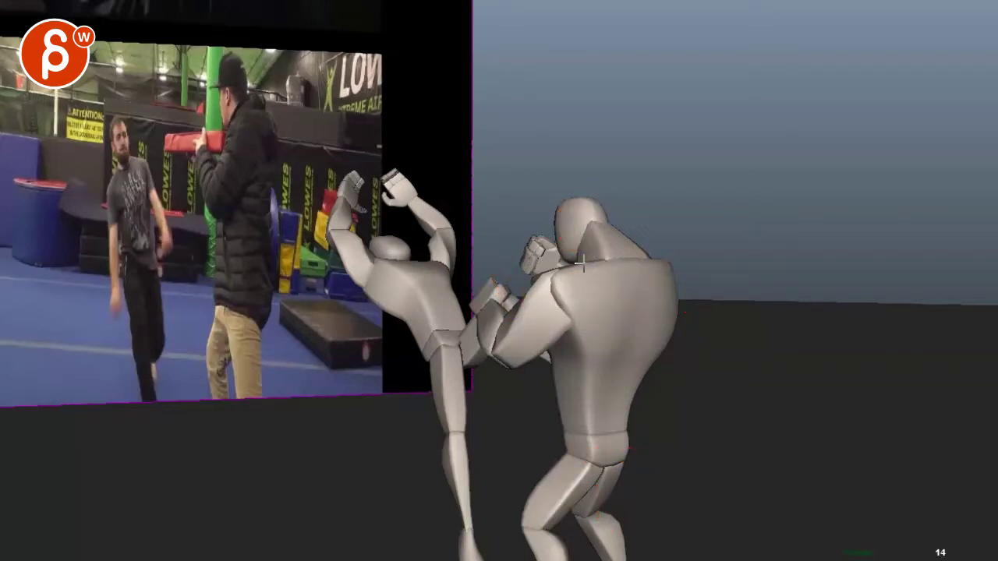
Draw guide strokes over the large character's torso and near arm on frame 14, then clear them
mouse_move(589, 263)
mouse_down()
mouse_move(548, 279)
mouse_move(539, 330)
mouse_move(550, 443)
mouse_up()
mouse_move(507, 374)
mouse_down()
mouse_move(613, 425)
mouse_move(615, 442)
mouse_up()
key(Escape)
Step back and forth around frames 12 to 16 to compare the smaller character's kick with the large character's pose
key(alt+comma)
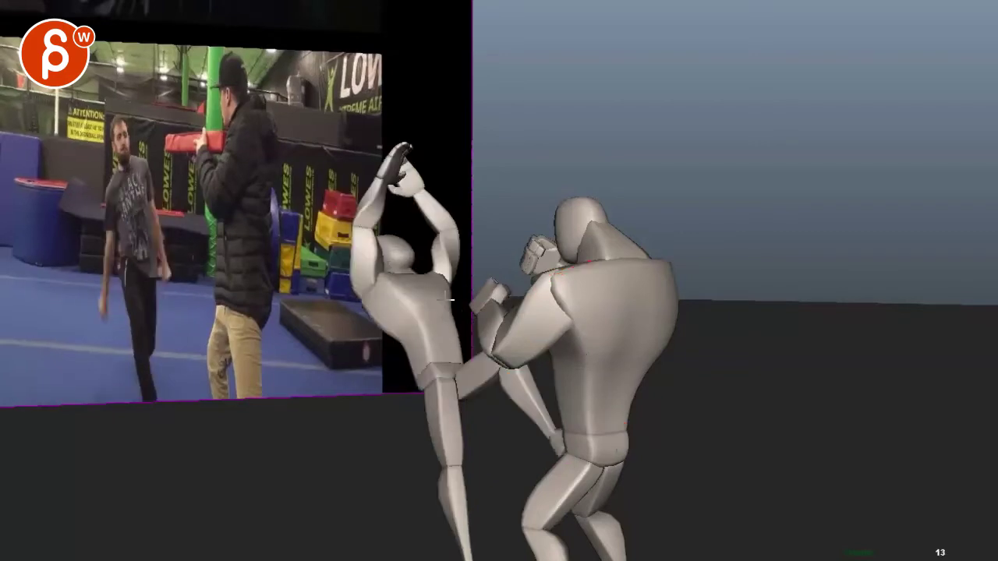
key(alt+period)
key(alt+period)
key(alt+period)
key(alt+comma)
key(alt+comma)
key(alt+comma)
key(alt+comma)
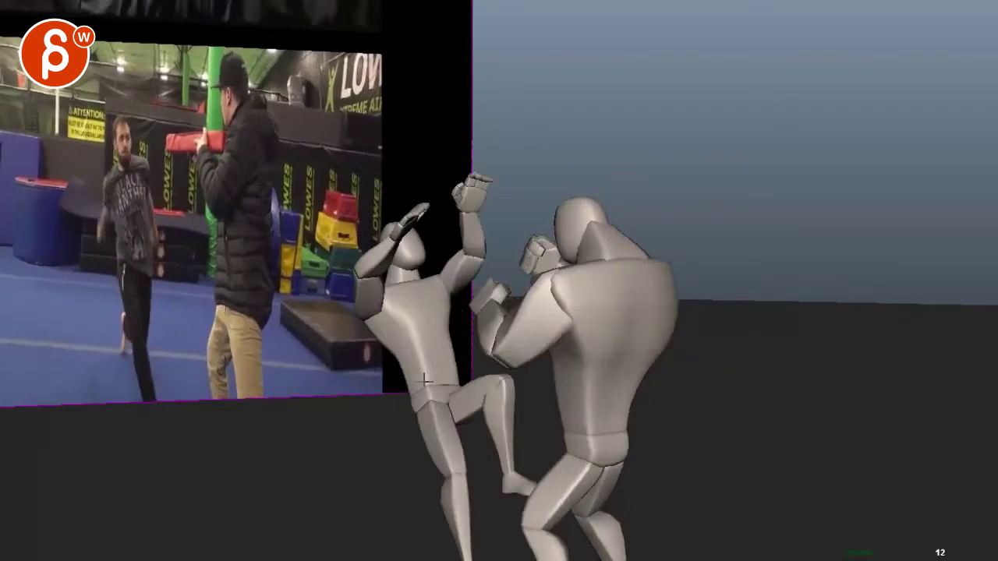
key(alt+period)
key(alt+period)
Draw a curve along the large character's near arm and mark the raised fist on frame 15, checking neighbouring frames
mouse_move(514, 309)
mouse_down()
mouse_move(527, 339)
mouse_move(452, 358)
mouse_move(550, 331)
mouse_move(476, 286)
mouse_up()
key(Escape)
key(alt+period)
key(alt+period)
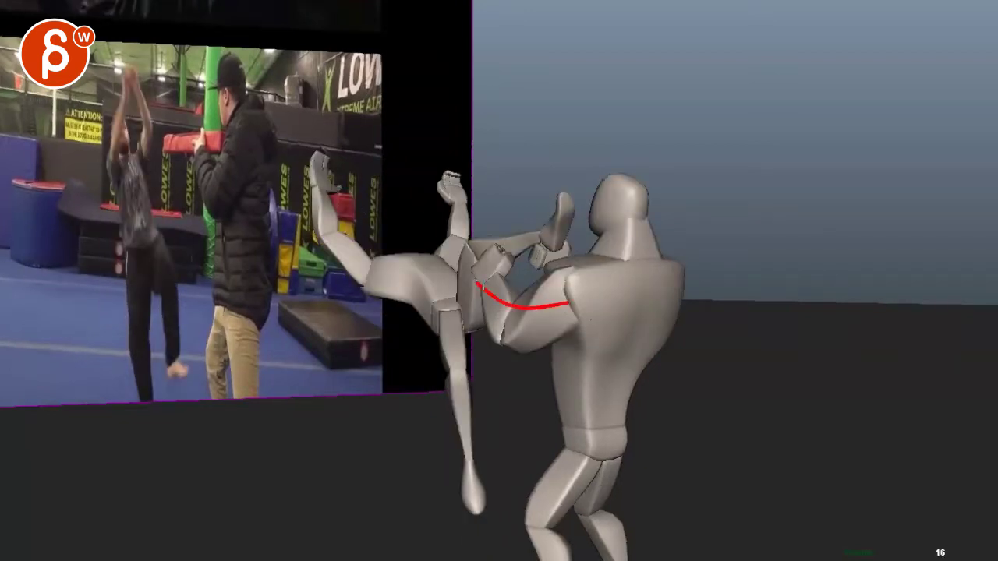
key(alt+comma)
drag(552, 270, 531, 315)
key(alt+period)
key(alt+comma)
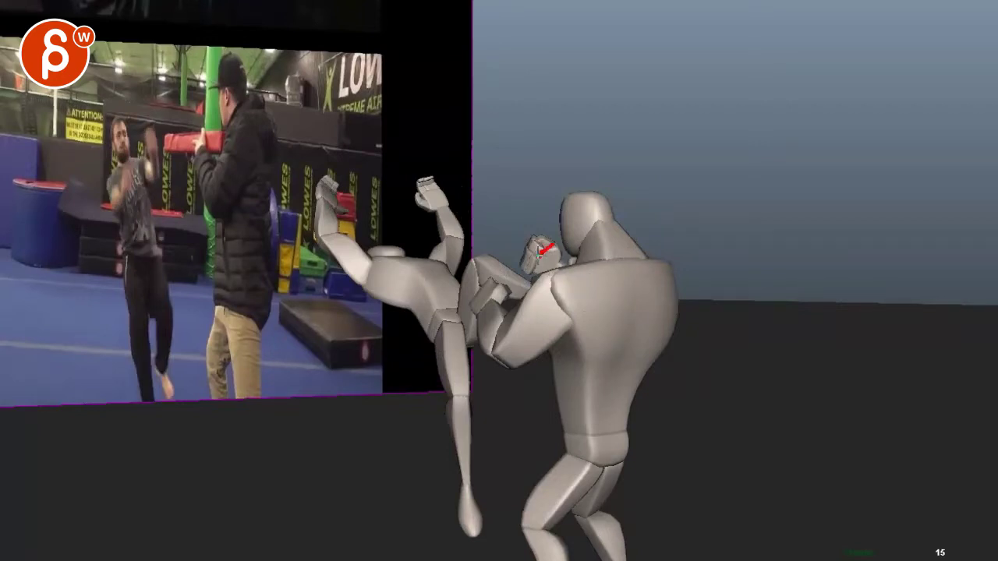
Sketch the large character's far arm swung outward with its hand, and trace the bent near arm on frame 15
drag(649, 287, 721, 343)
drag(633, 311, 716, 364)
drag(717, 347, 671, 433)
drag(711, 393, 700, 413)
drag(569, 304, 493, 328)
drag(735, 376, 664, 435)
Add the torso line, shoulder line and head to the frame 15 pose, draw a sweeping arrow toward the hips, then clear the sketch
mouse_move(615, 307)
mouse_down()
mouse_move(622, 290)
mouse_move(620, 401)
mouse_up()
drag(563, 278, 641, 281)
mouse_move(585, 197)
mouse_down()
mouse_move(609, 234)
mouse_move(576, 231)
mouse_up()
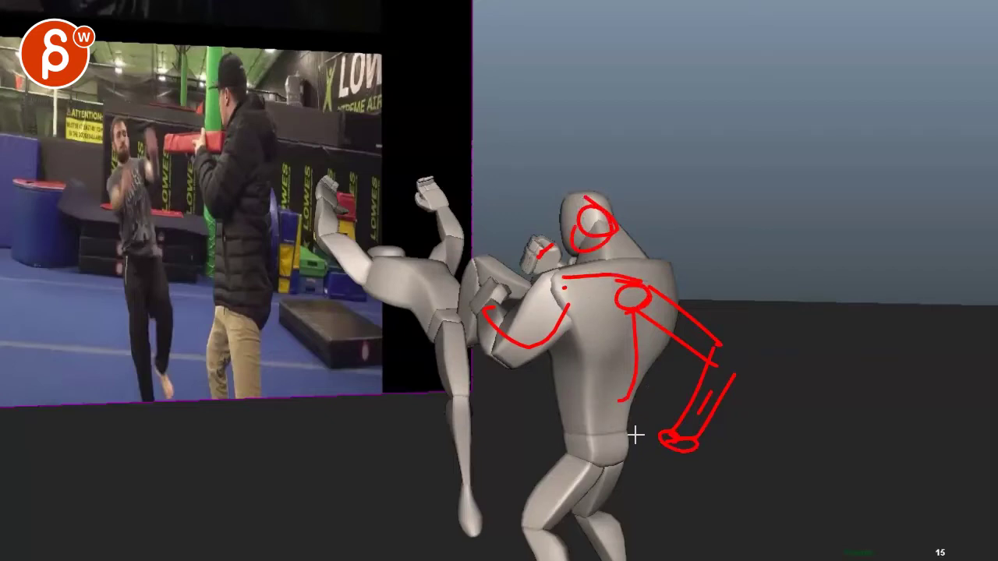
mouse_move(652, 382)
mouse_down()
mouse_move(692, 422)
mouse_move(544, 454)
mouse_up()
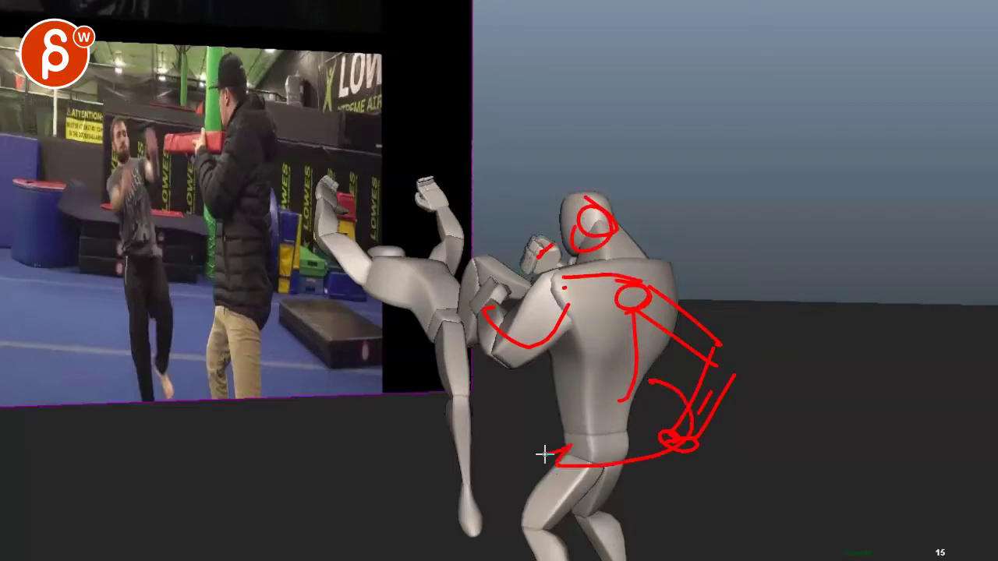
key(Escape)
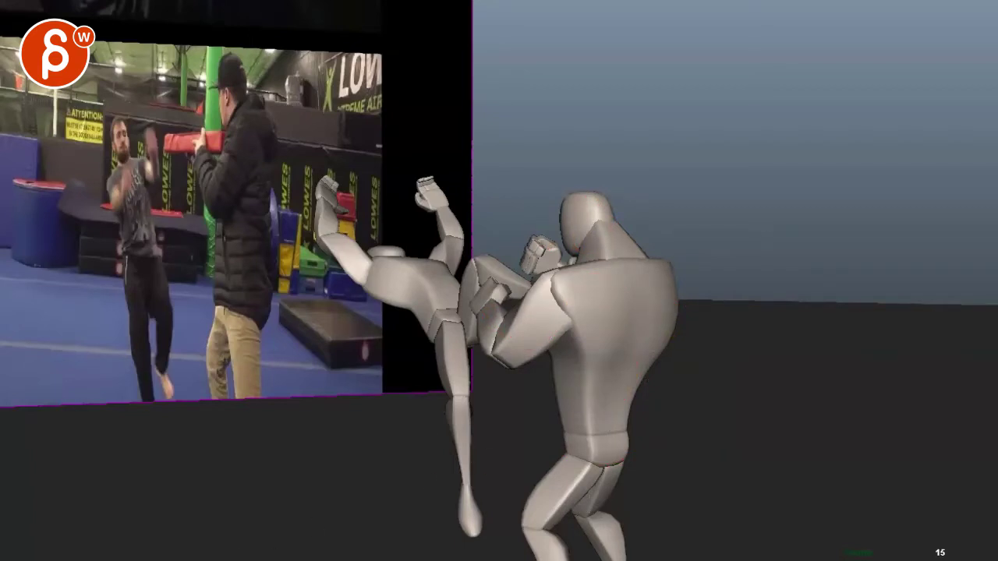
Mark the smaller character's standing leg and draw an angled stroke at the large character's near shoulder on frame 15
drag(405, 347, 394, 380)
key(Escape)
drag(573, 262, 548, 327)
key(Escape)
Step back to frame 9 and forward to frame 20 to examine the kick and the large character's reaction
key(alt+comma)
key(alt+comma)
key(alt+comma)
key(alt+comma)
key(alt+comma)
key(alt+comma)
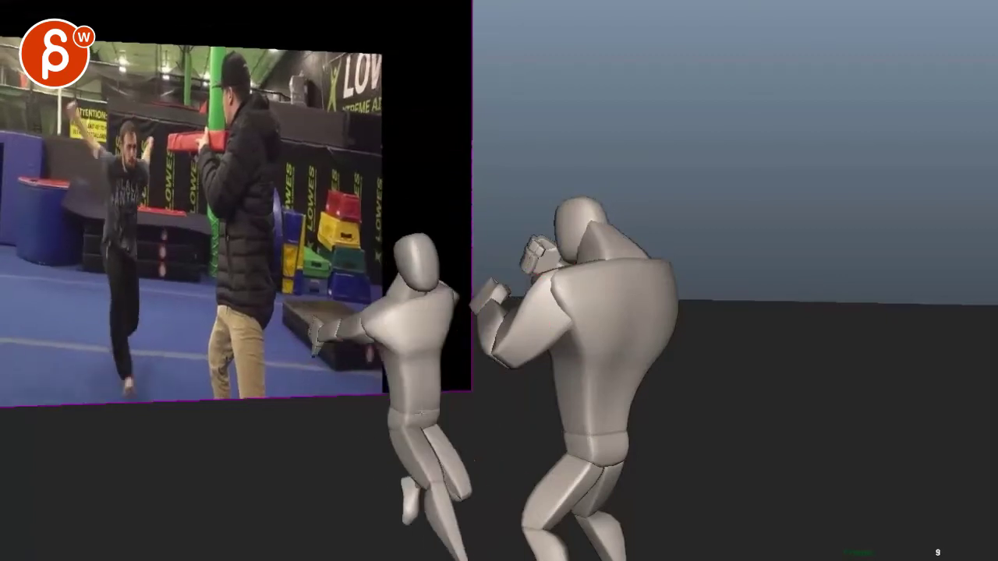
key(alt+period)
key(alt+period)
key(alt+period)
key(alt+period)
key(alt+period)
key(alt+period)
key(alt+period)
key(alt+period)
key(alt+period)
key(alt+period)
key(alt+period)
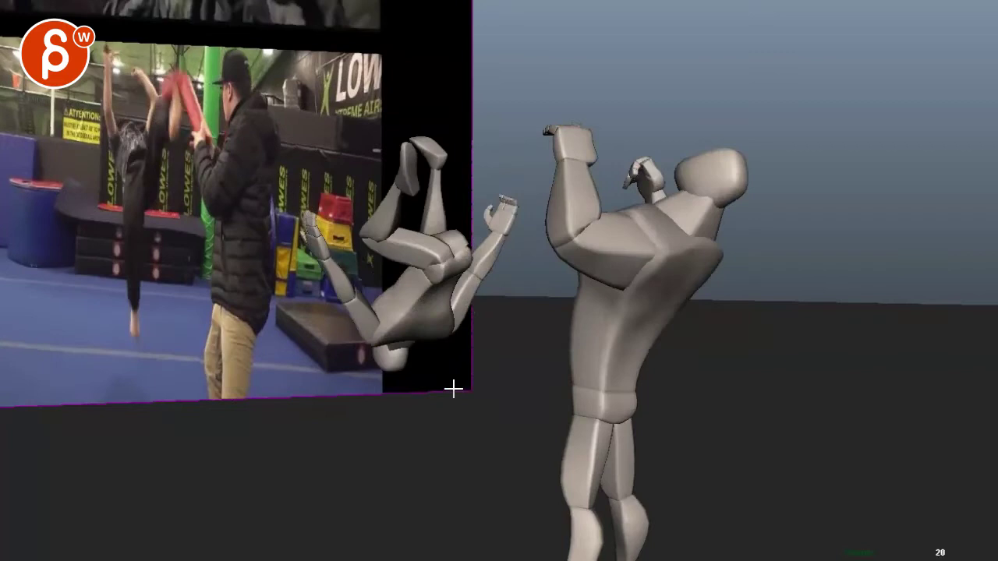
Step repeatedly between frame 15 and the following frames to compare the large character's poses around the kick's impact
key(alt+comma)
key(alt+comma)
key(alt+comma)
key(alt+comma)
key(alt+comma)
key(alt+period)
key(alt+period)
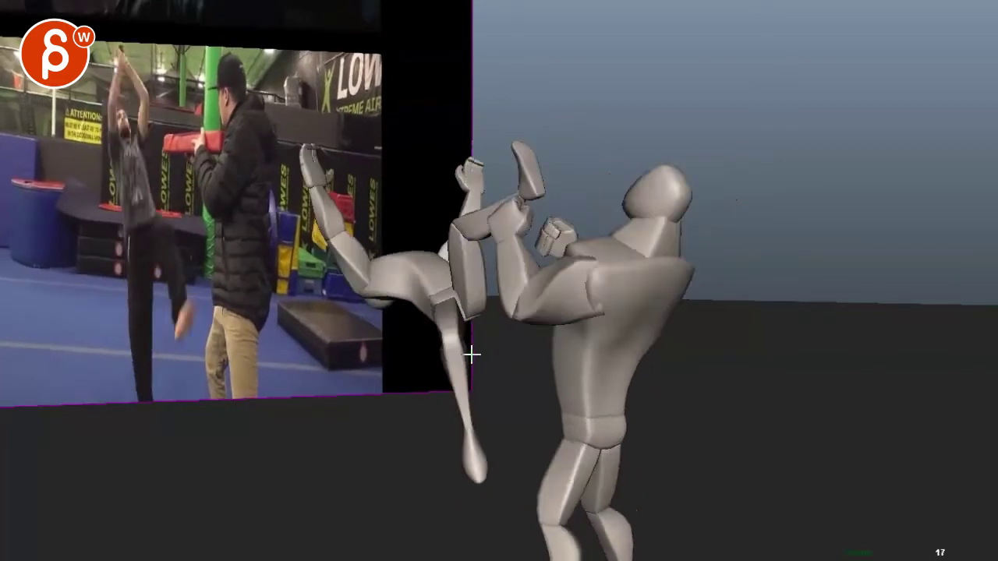
key(alt+period)
key(alt+period)
key(alt+period)
key(alt+period)
key(alt+comma)
key(alt+comma)
key(alt+comma)
key(alt+comma)
key(alt+comma)
key(alt+comma)
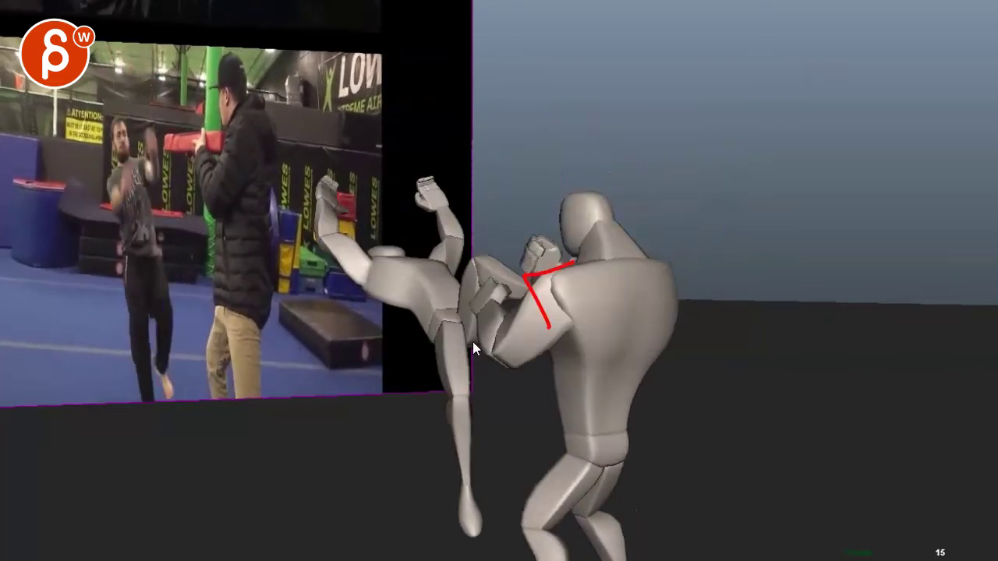
Remove the angled stroke from frame 15 and play the animation from frame 1
key(ctrl+z)
key(Home)
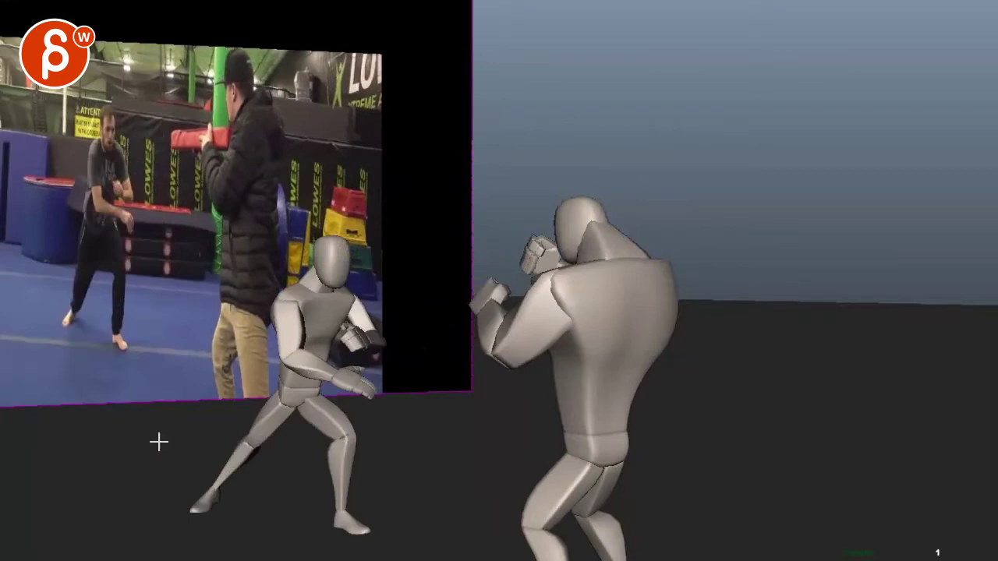
key(alt+v)
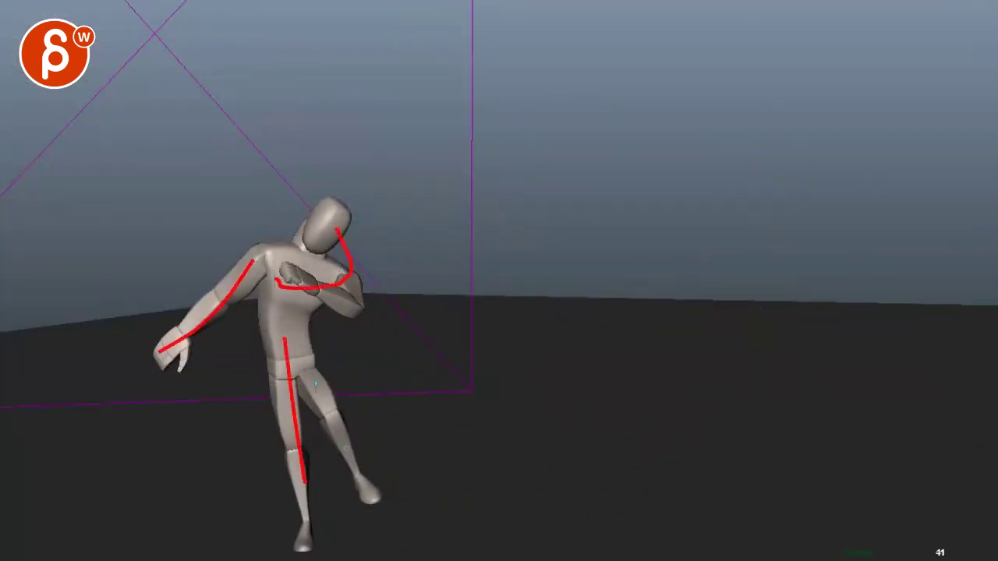
Add a stroke along the bent leg in the frame 41 pose sketch, then clear the sketch
drag(316, 384, 344, 452)
key(e)
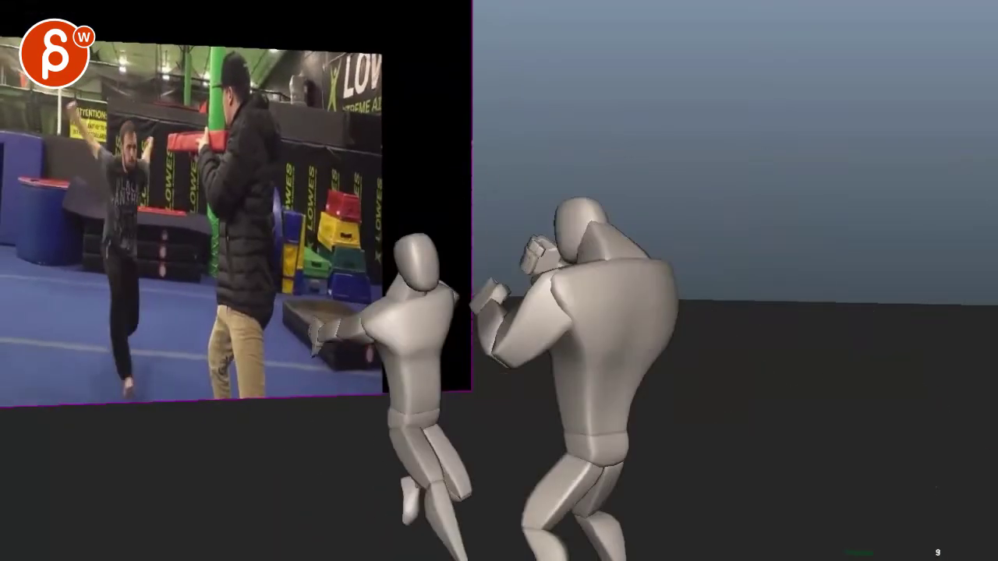
Draw two directional arrows on the ground on frame 9, one on each side of the fighters
mouse_move(287, 418)
mouse_down()
mouse_move(99, 441)
mouse_move(125, 426)
mouse_move(131, 460)
mouse_up()
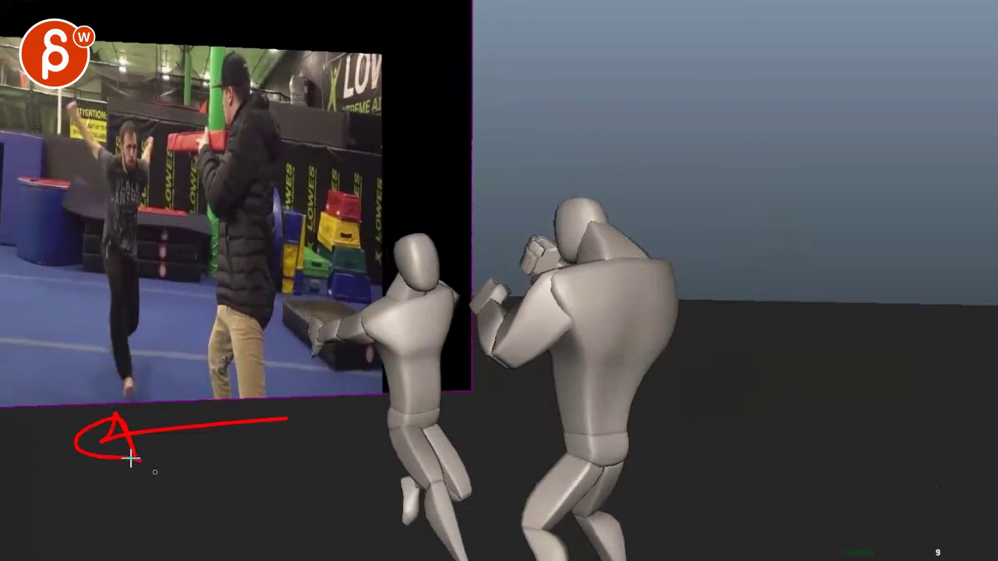
mouse_move(743, 392)
mouse_down()
mouse_move(947, 412)
mouse_move(928, 423)
mouse_up()
Advance to frame 22 and sketch a looping trajectory for the large character's fall, with a direction arrow beside it
key(Right)
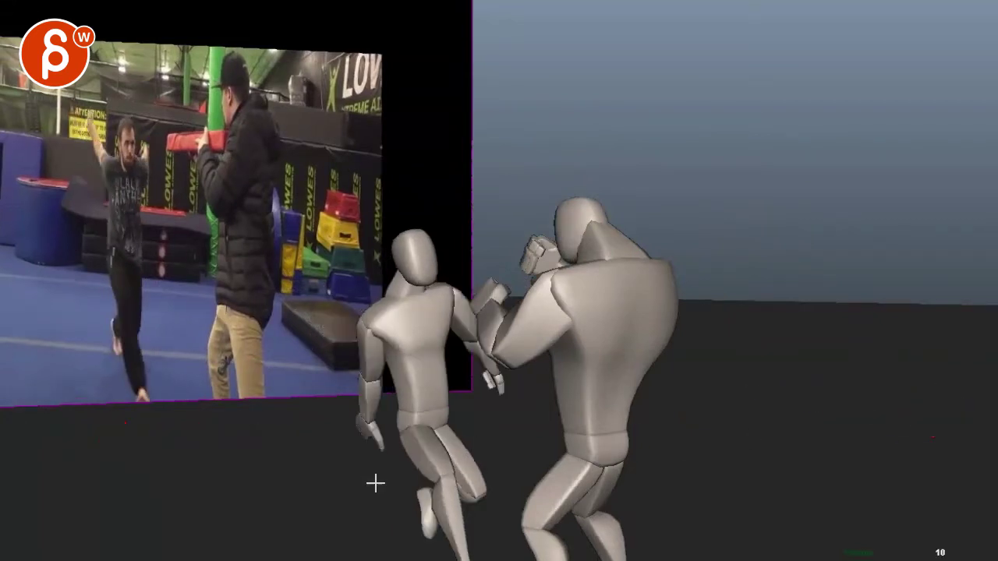
key(Right)
key(Right)
key(Right)
key(Right)
key(Right)
key(Right)
key(Right)
key(Right)
key(Right)
key(Right)
key(Right)
key(Right)
mouse_move(605, 465)
mouse_down()
mouse_move(686, 256)
mouse_move(913, 438)
mouse_move(926, 512)
mouse_up()
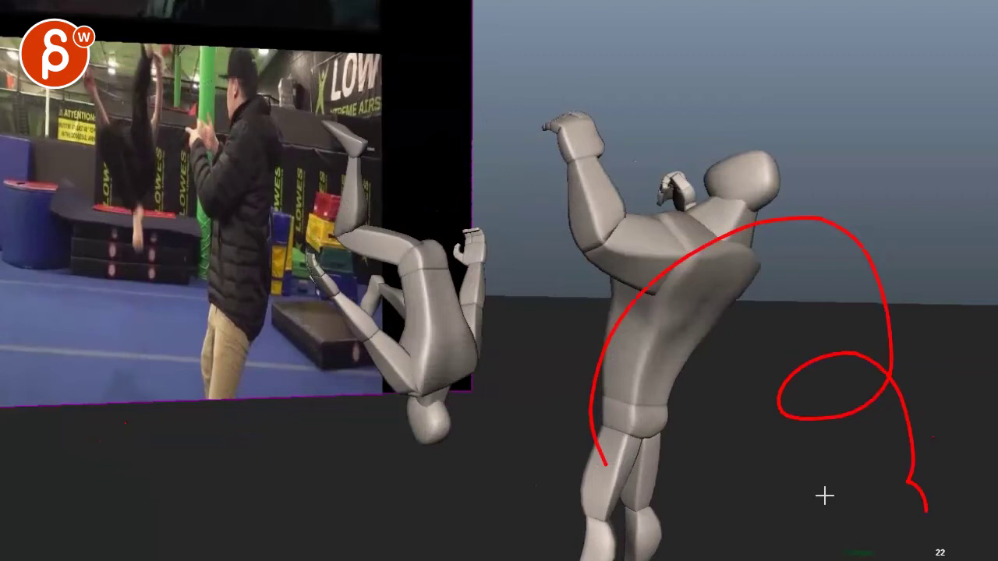
drag(786, 522, 876, 481)
drag(806, 462, 872, 498)
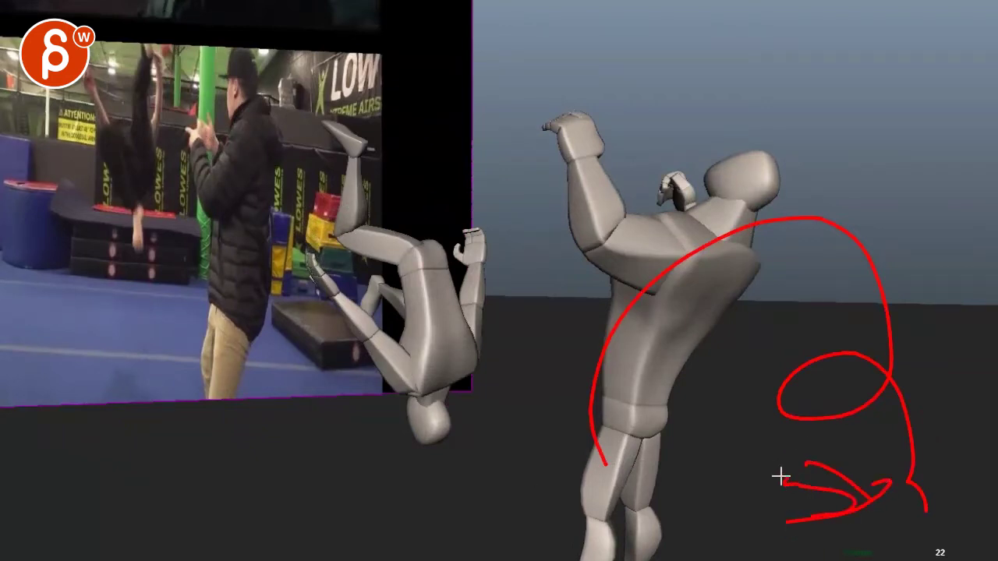
Advance to frame 31 and draw a short curved stroke rising above the landing character's shoulder
key(Right)
key(Right)
key(Right)
key(Right)
key(Right)
key(Right)
key(Right)
key(Right)
key(Right)
drag(330, 292, 378, 212)
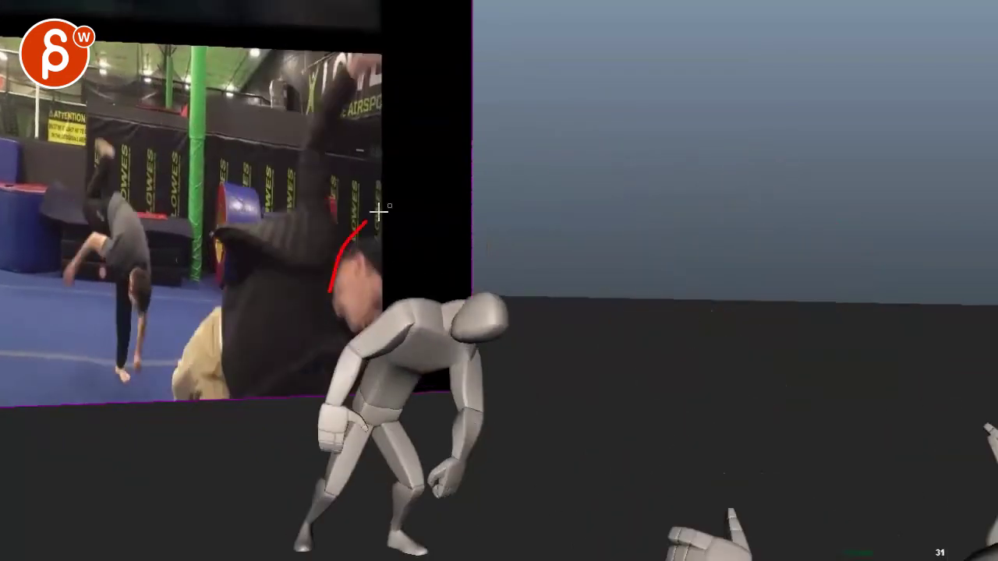
Step forward to frame 34 and back through the neighbouring frames to examine the smaller character's landing pose
key(Right)
key(Right)
key(Right)
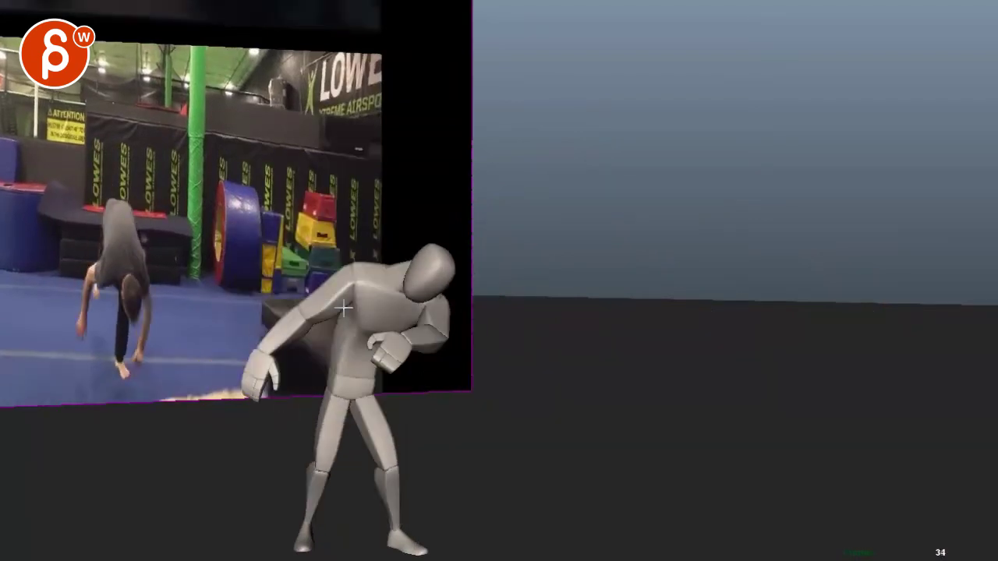
key(Left)
key(Left)
key(Left)
key(Left)
key(Left)
key(Left)
key(Right)
key(Right)
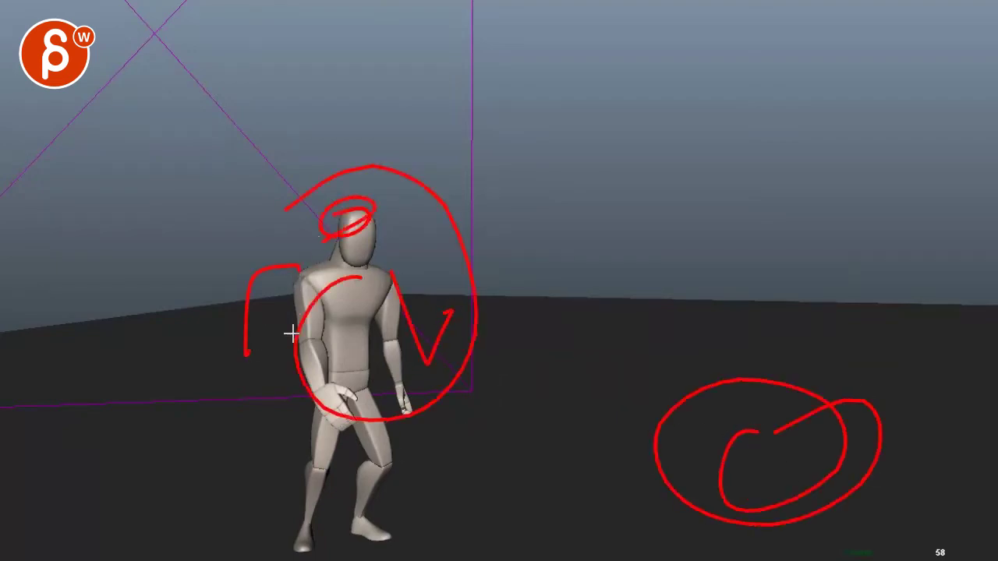
Clear the arm, head and circular motion sketches from frame 58
key(Escape)
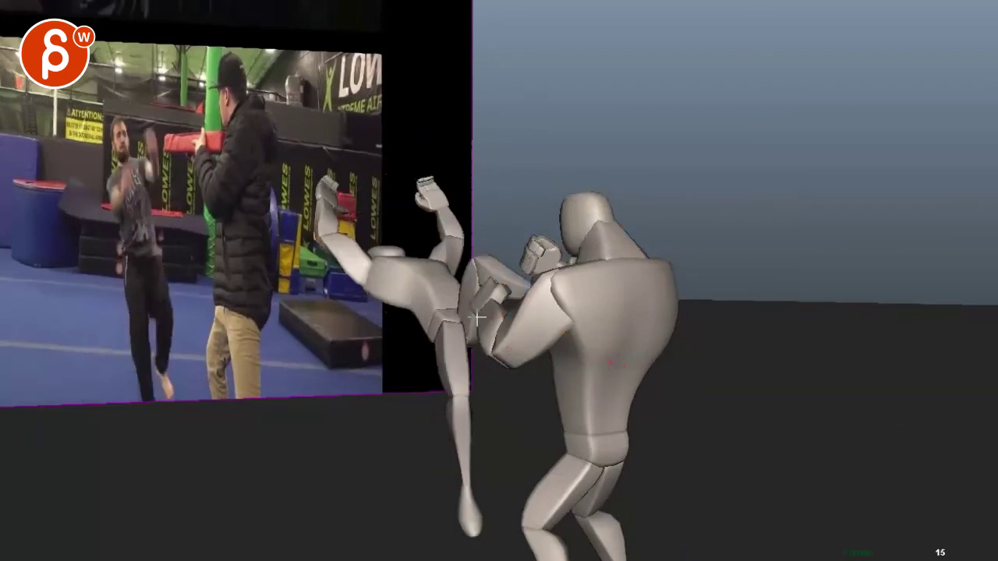
Trace the kicking leg's line on frames 14 and 15 and step between them to compare its direction
key(alt+comma)
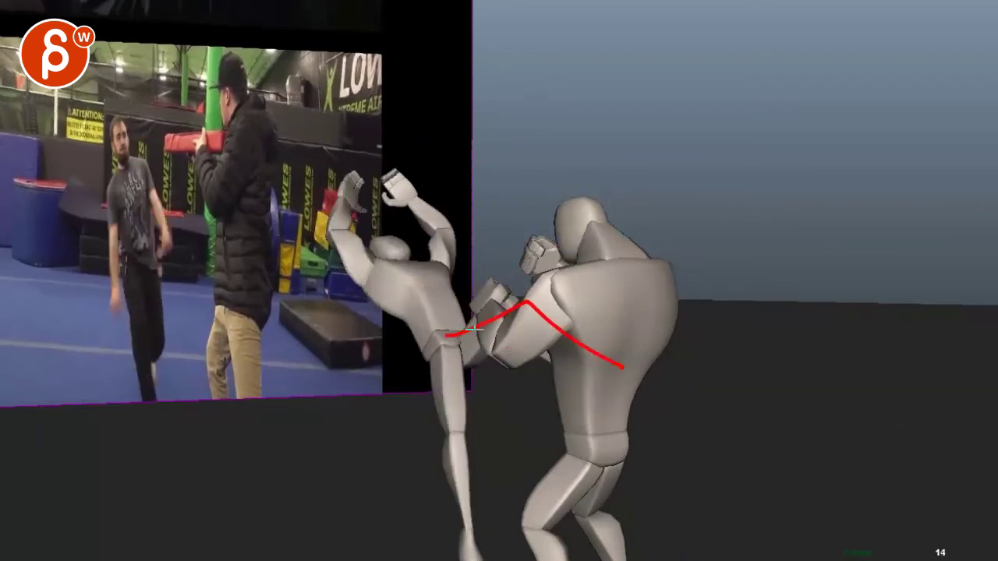
key(alt+comma)
key(alt+period)
key(alt+period)
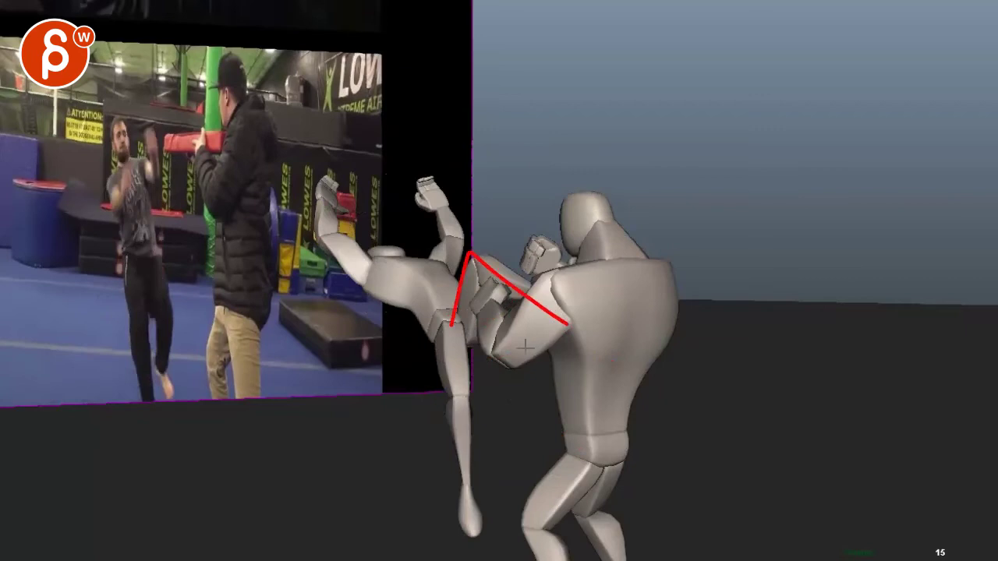
Step back and forth through the frames around 15 and 16 to compare the kicking leg's change of direction
key(alt+period)
key(alt+comma)
key(alt+comma)
key(alt+comma)
key(alt+period)
key(alt+period)
key(alt+period)
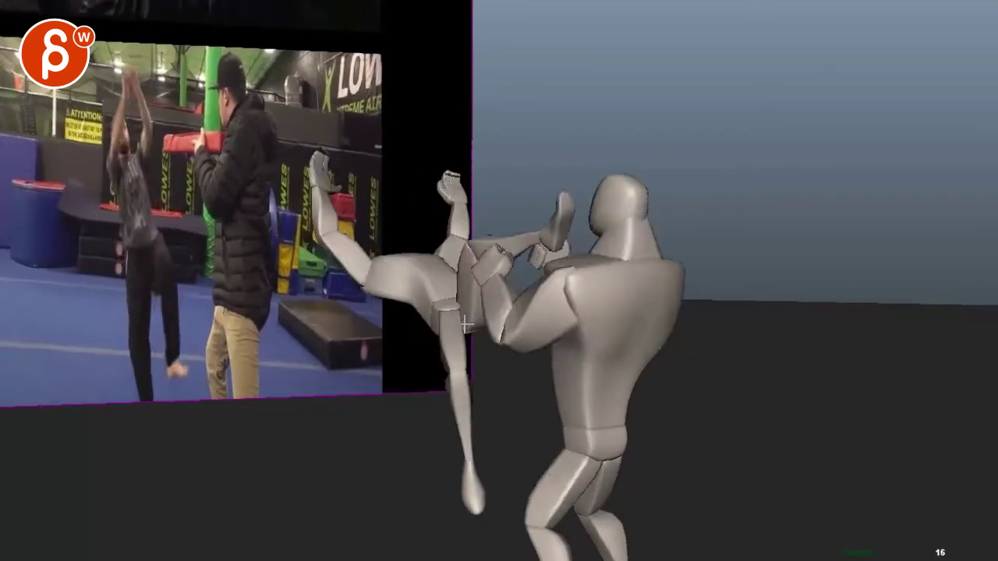
key(alt+period)
key(alt+period)
key(alt+period)
key(alt+period)
key(alt+comma)
key(alt+comma)
key(alt+comma)
key(alt+comma)
key(alt+comma)
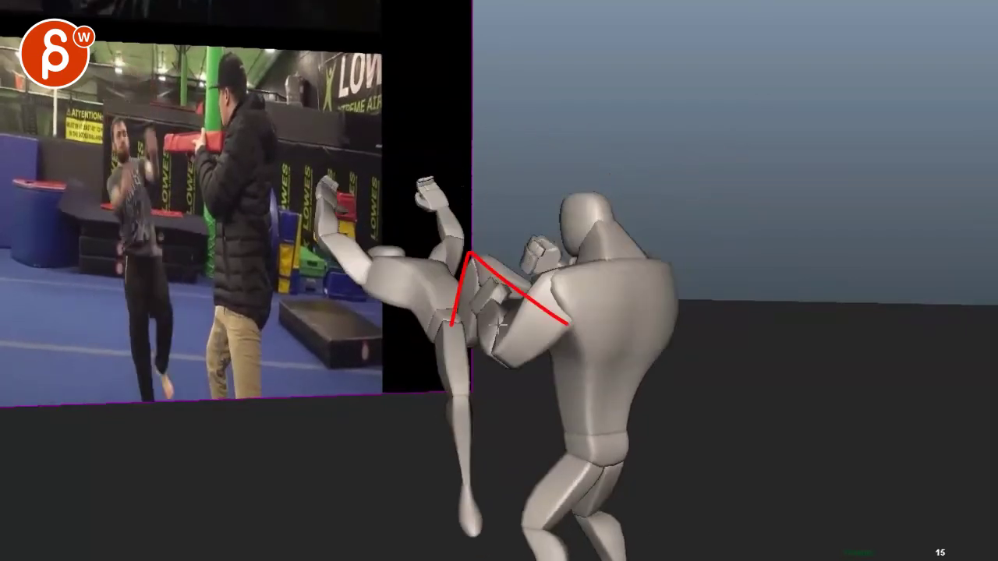
Go back to frame 12 and draw a curved stroke around the back of the larger character's neck
key(alt+comma)
key(alt+comma)
key(alt+comma)
key(alt+comma)
key(alt+period)
drag(624, 212, 606, 206)
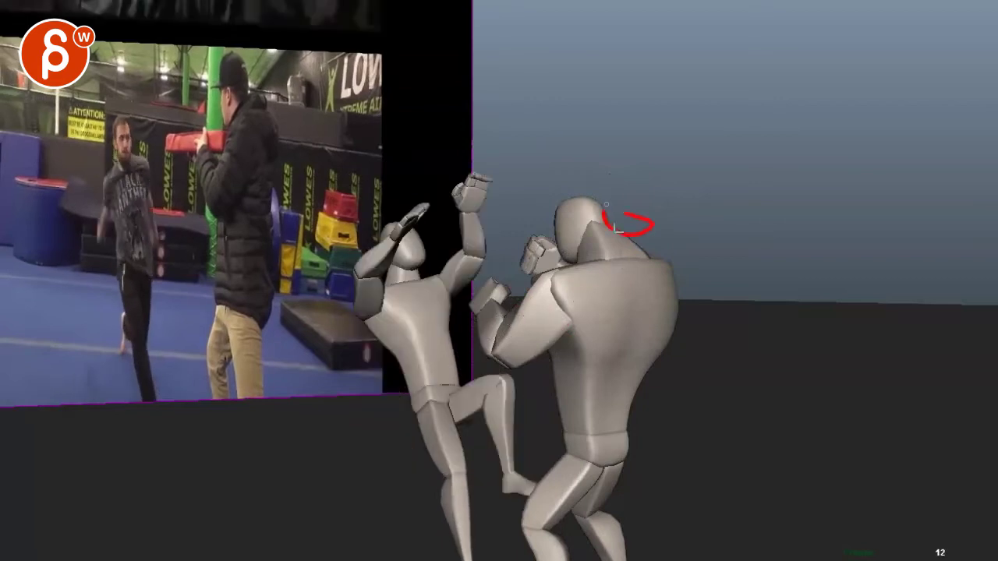
Replace frame 15's bent-leg sketch with one line from the hip, and draw a rising line toward the larger character's head on frame 16
key(alt+period)
key(alt+period)
key(alt+comma)
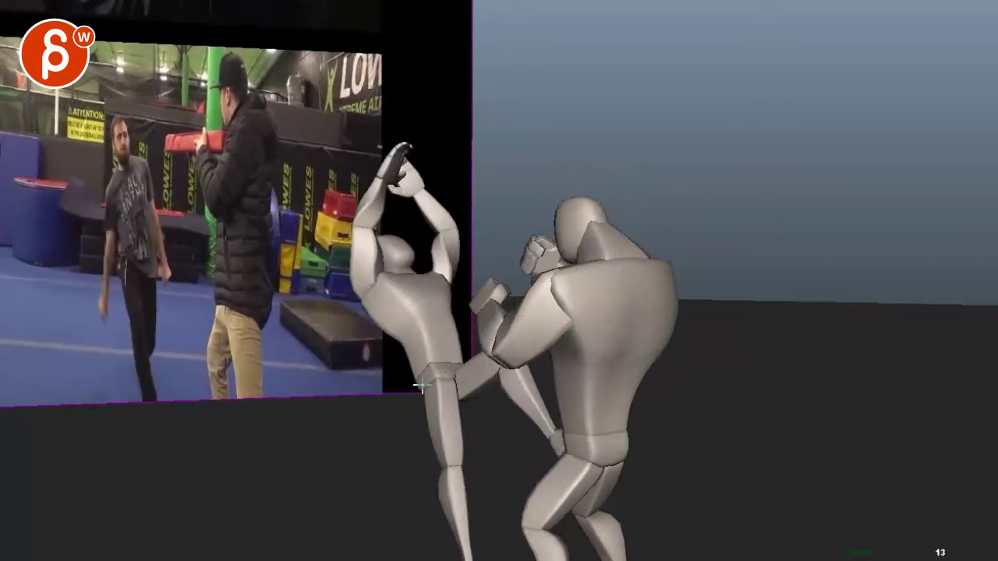
key(alt+period)
key(alt+period)
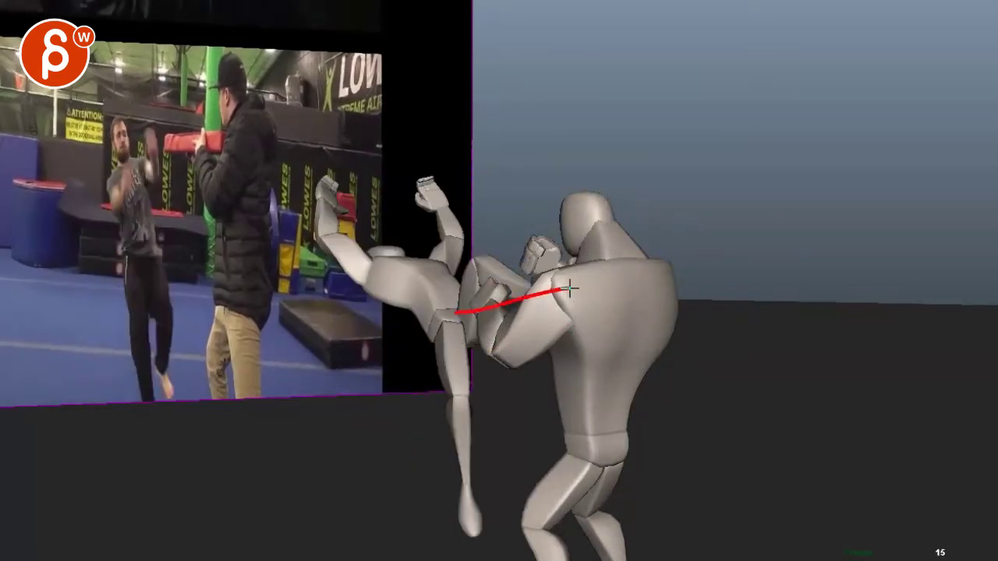
key(alt+period)
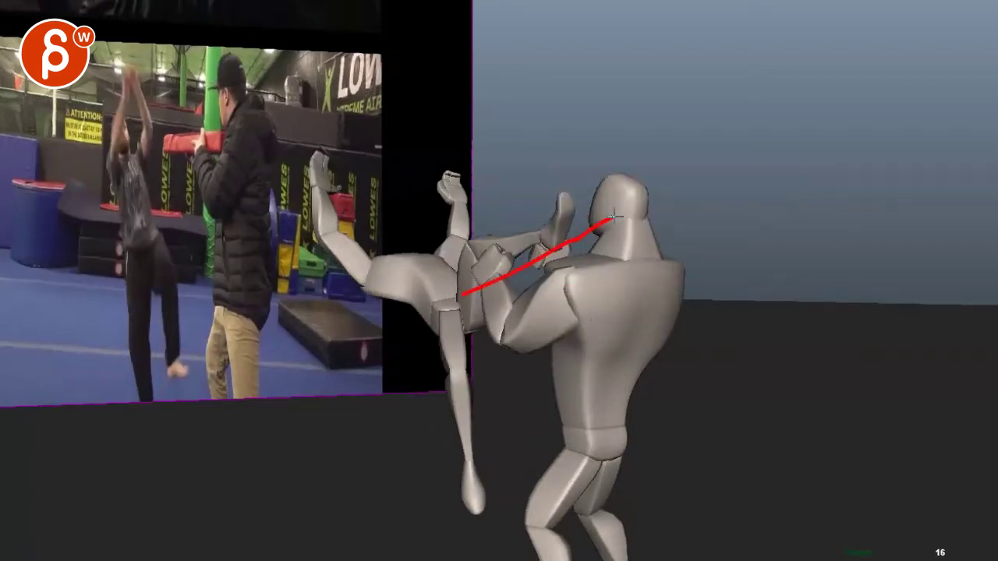
Review the frames up to 21, return to frame 19 and trace the raised leg's bent line from hip to foot
key(alt+period)
key(alt+period)
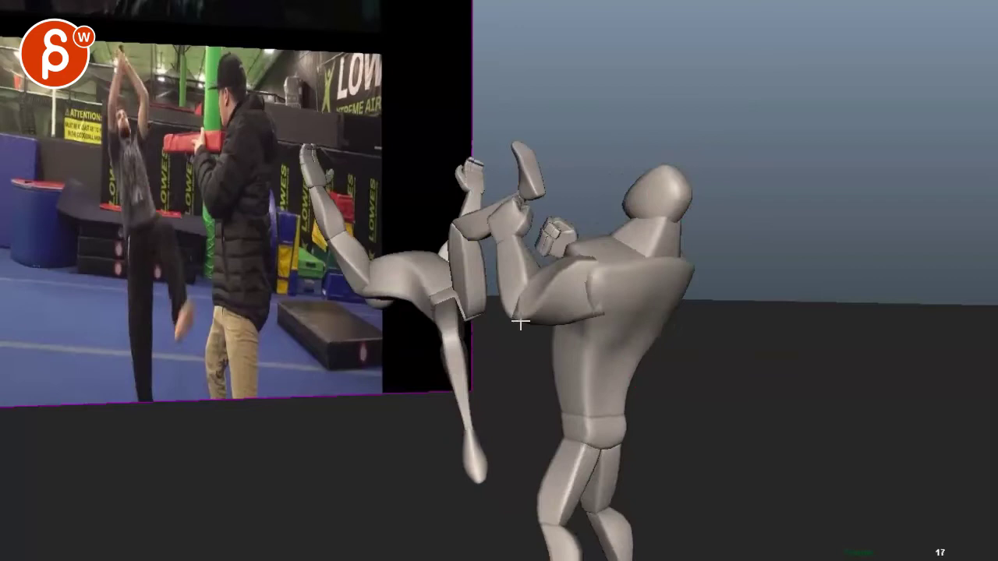
key(alt+period)
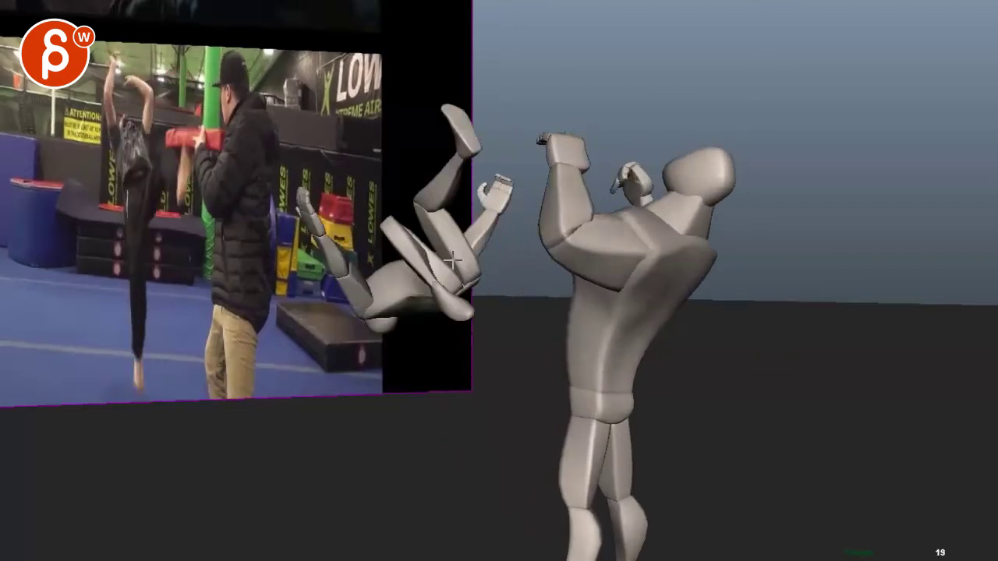
key(alt+period)
key(alt+period)
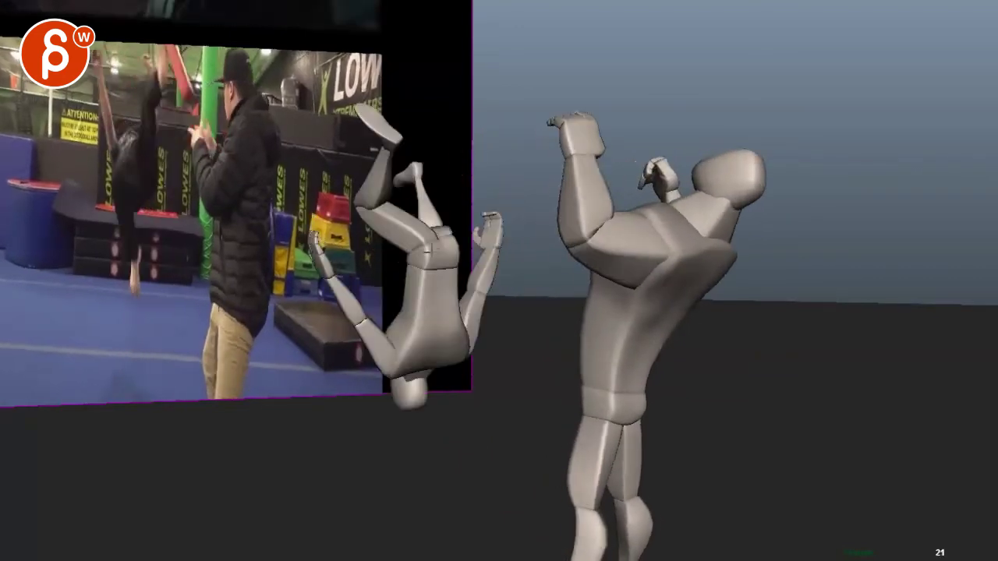
key(alt+comma)
key(alt+comma)
key(alt+comma)
key(alt+period)
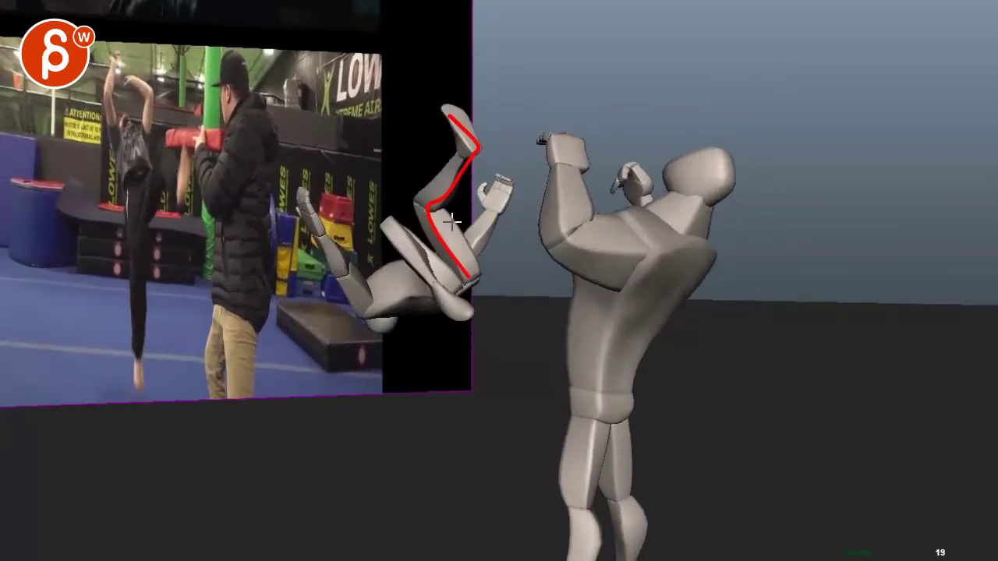
drag(421, 239, 430, 211)
Step forward to frame 22 and back through the preceding frames to compare how the raised leg folds
key(alt+period)
key(alt+period)
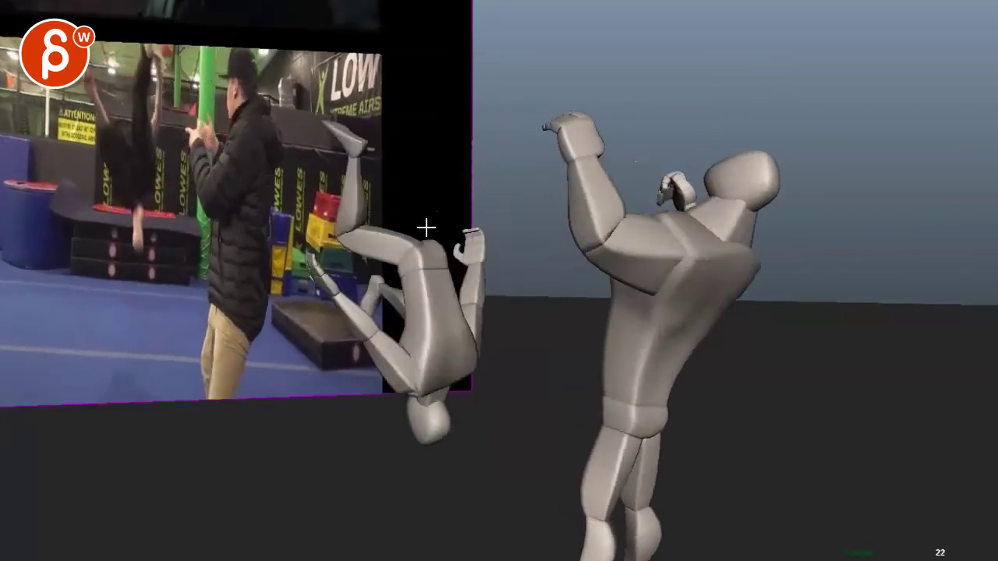
key(alt+comma)
key(alt+comma)
key(alt+comma)
key(alt+comma)
key(alt+comma)
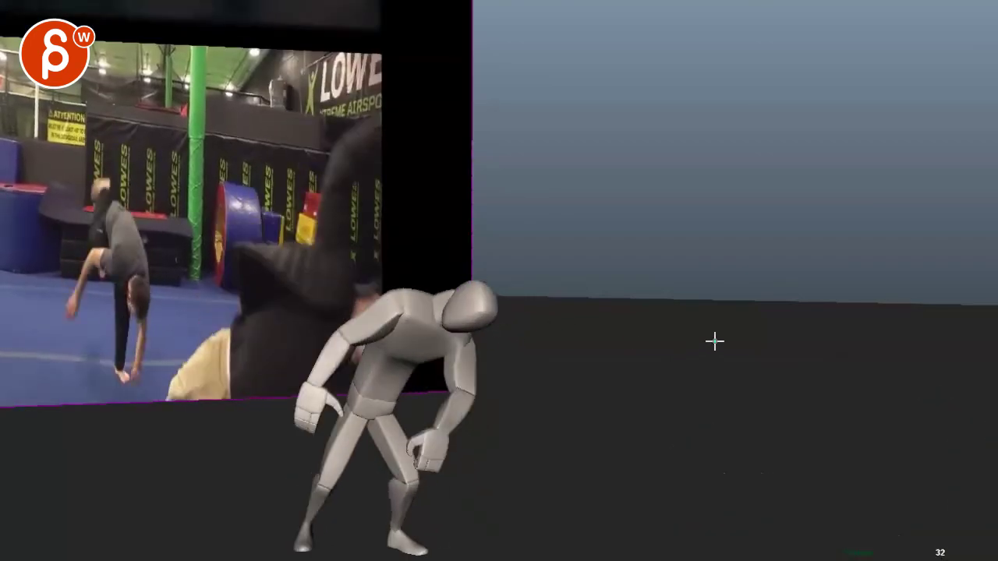
On frame 32, draw an arrow pointing at the crouching character's chest and sketch strokes over the legs and hips
drag(715, 341, 476, 343)
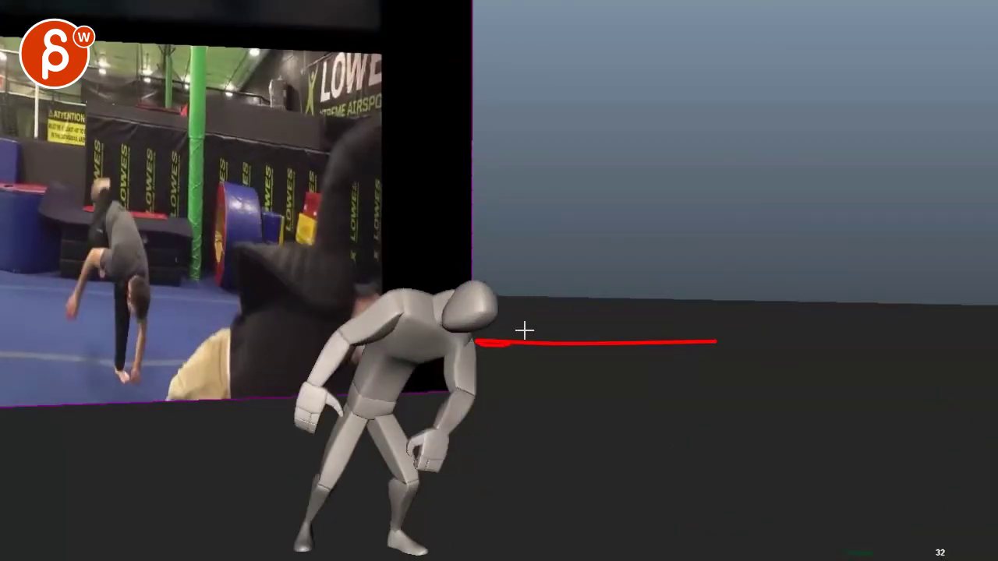
mouse_move(530, 312)
mouse_down()
mouse_move(535, 367)
mouse_move(546, 379)
mouse_up()
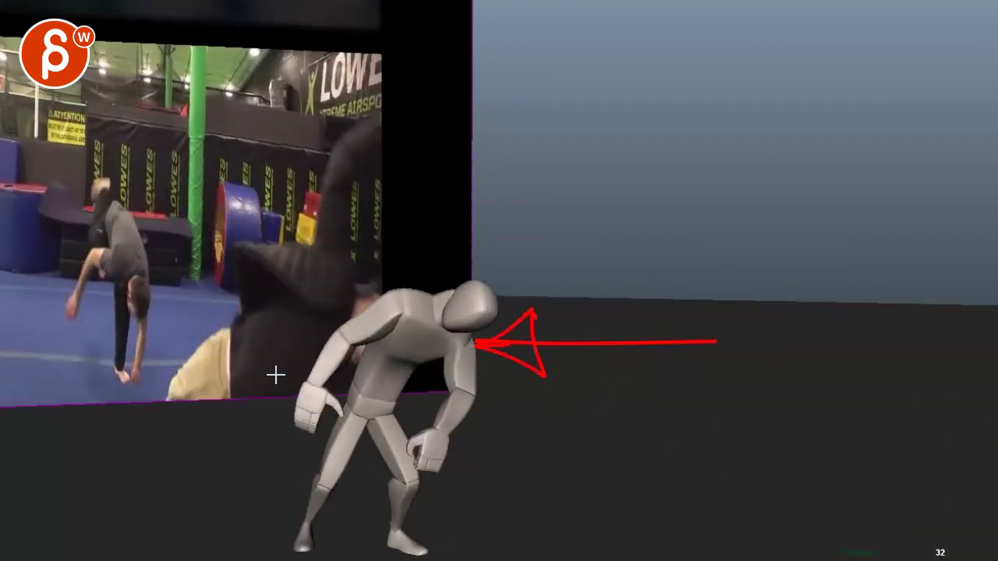
drag(420, 513, 441, 411)
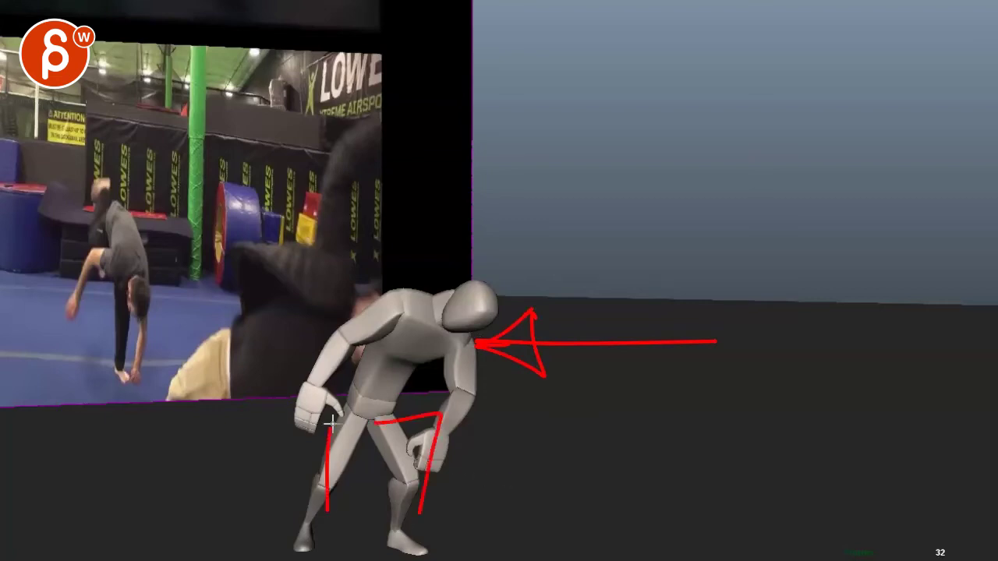
drag(305, 425, 299, 519)
mouse_move(435, 416)
mouse_down()
mouse_move(419, 389)
mouse_move(460, 373)
mouse_up()
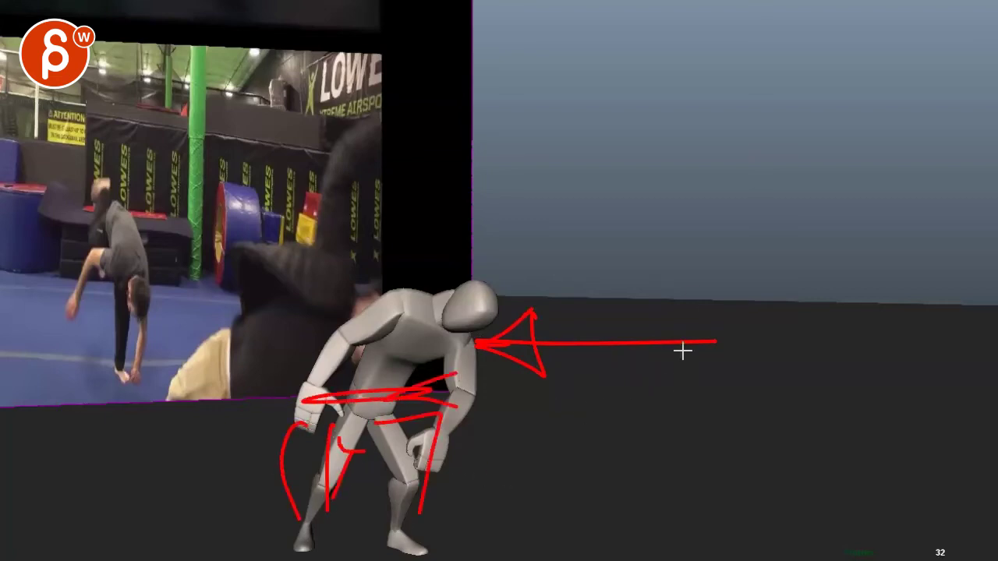
Sketch a stick figure at the arrow's tail, with a leg stretched toward the crouching character, and extend the arrow into the chest
drag(711, 243, 707, 262)
mouse_move(712, 318)
mouse_down()
mouse_move(660, 426)
mouse_move(537, 304)
mouse_move(560, 306)
mouse_up()
mouse_move(676, 429)
mouse_down()
mouse_move(637, 470)
mouse_move(678, 527)
mouse_up()
drag(700, 343, 807, 322)
drag(574, 339, 418, 348)
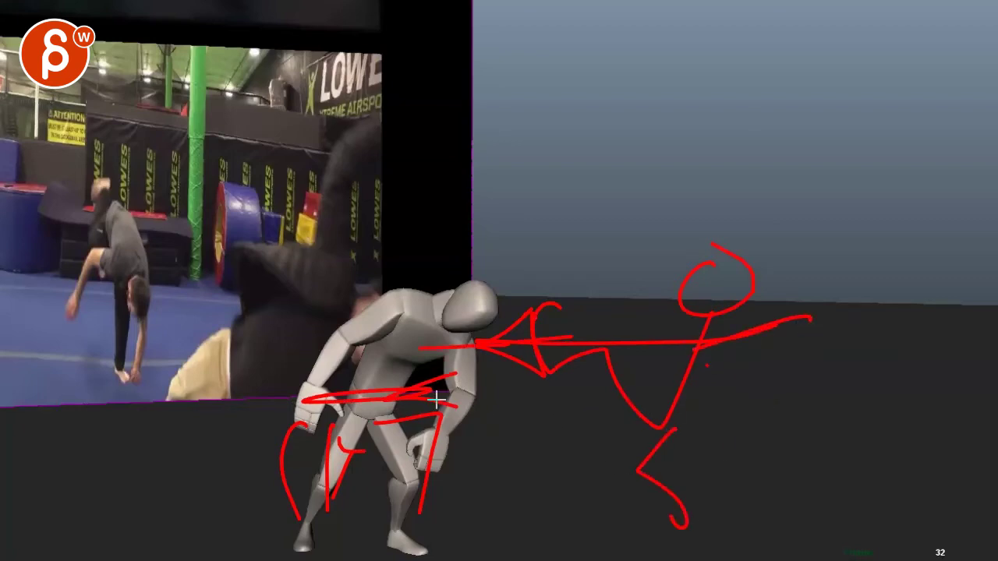
Play on from frame 32 and step around frames 42 to 44 to examine the character's balance on one leg
key(space)
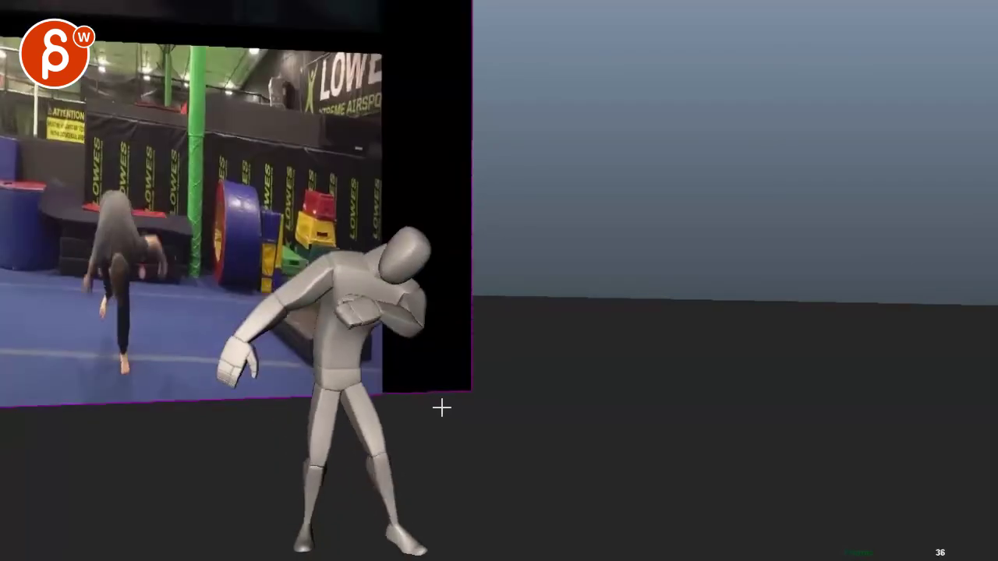
drag(530, 389, 376, 396)
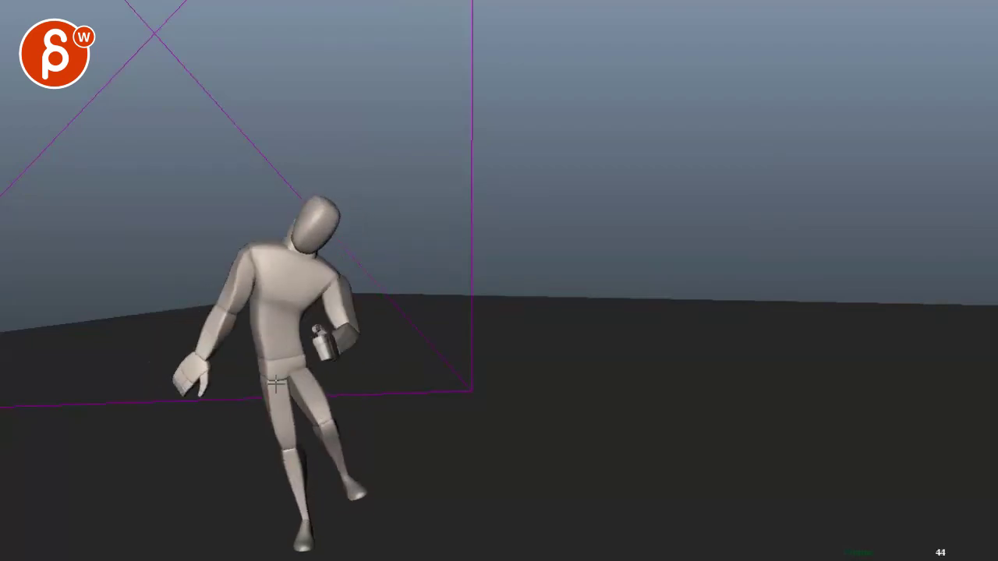
key(alt+period)
key(alt+comma)
key(alt+comma)
key(alt+comma)
key(alt+comma)
key(alt+period)
key(alt+period)
key(alt+comma)
On frame 42, draw lines along the torso, both legs and both arms, plus a horizontal line extending from the waist
drag(300, 494, 254, 318)
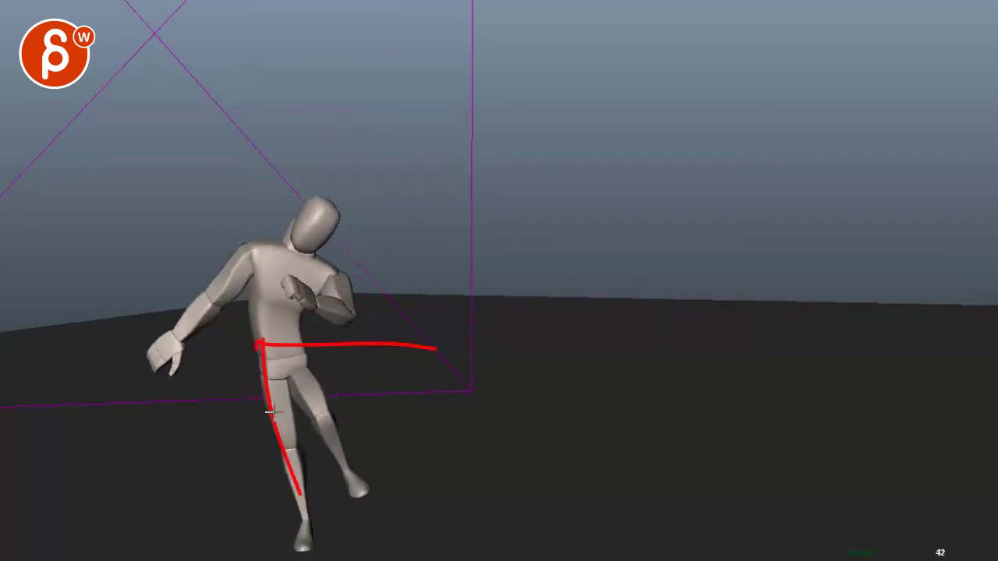
drag(275, 247, 160, 380)
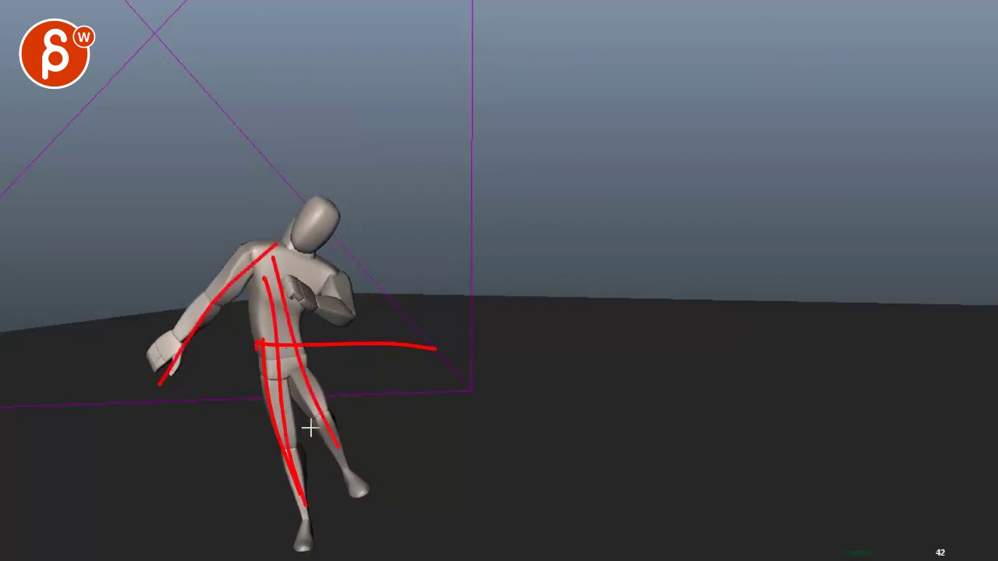
drag(334, 254, 340, 301)
drag(308, 383, 358, 479)
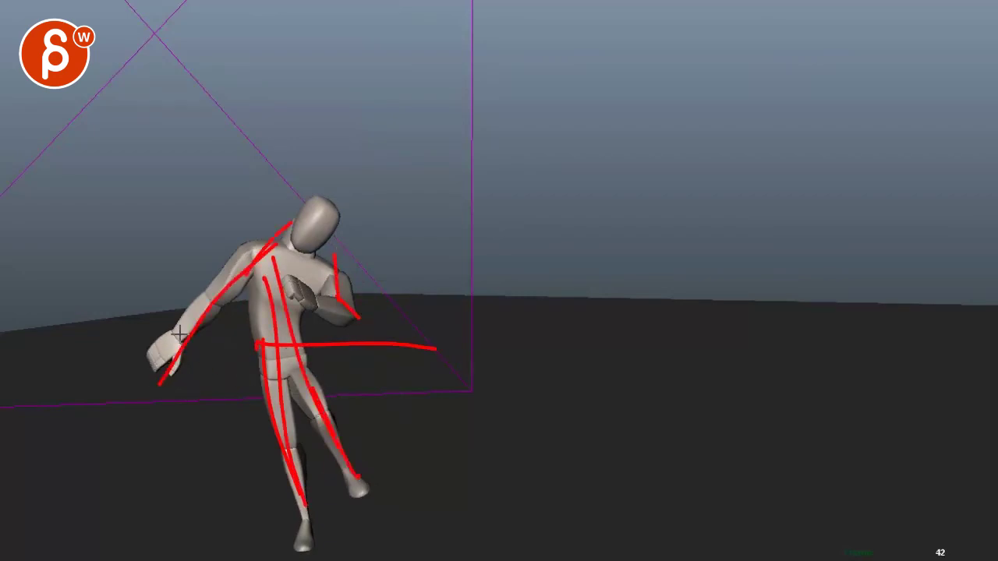
Mark the side of the torso and the hip with short strokes on frame 43, and the hip on frame 44
key(alt+period)
key(alt+period)
key(alt+comma)
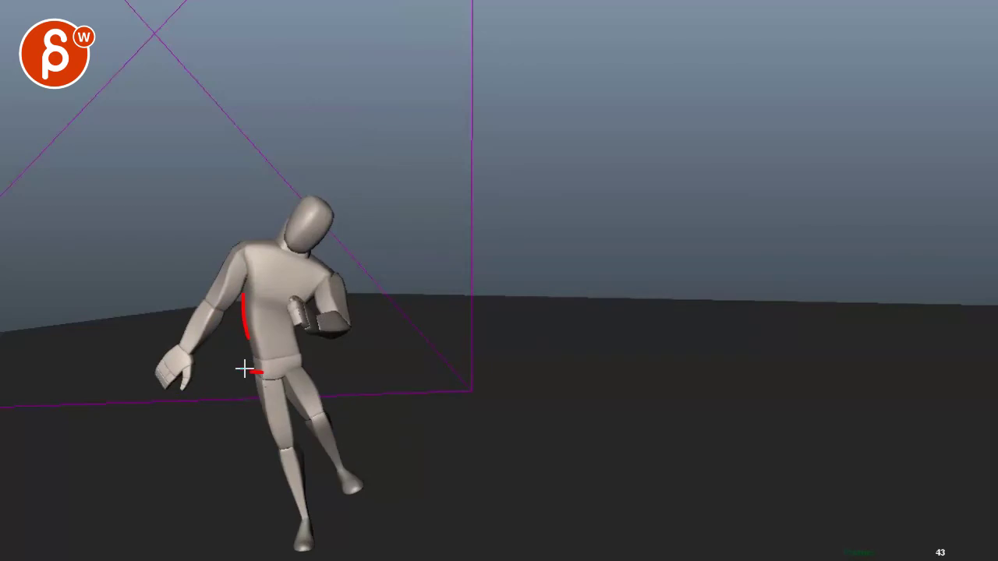
key(alt+period)
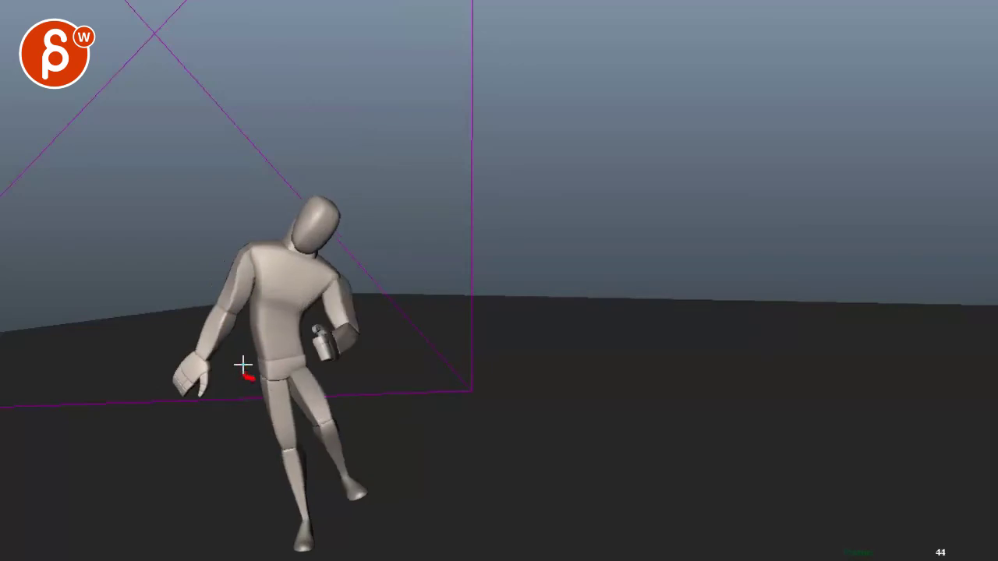
Step forward past frame 44 and back to frame 42 to examine how the hips travel over the supporting leg
key(alt+period)
key(alt+period)
key(alt+period)
key(alt+comma)
key(alt+comma)
key(alt+comma)
key(alt+comma)
key(alt+comma)
key(alt+comma)
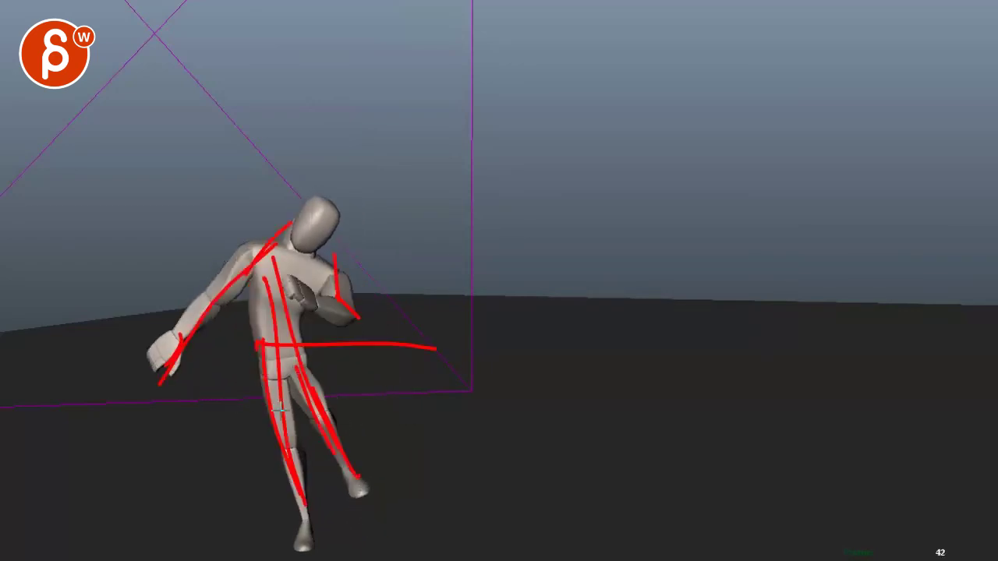
On frame 43, sketch a waist line, a bent stepping leg with its foot, a chest line and two downward arcs beside the body
key(alt+period)
key(alt+period)
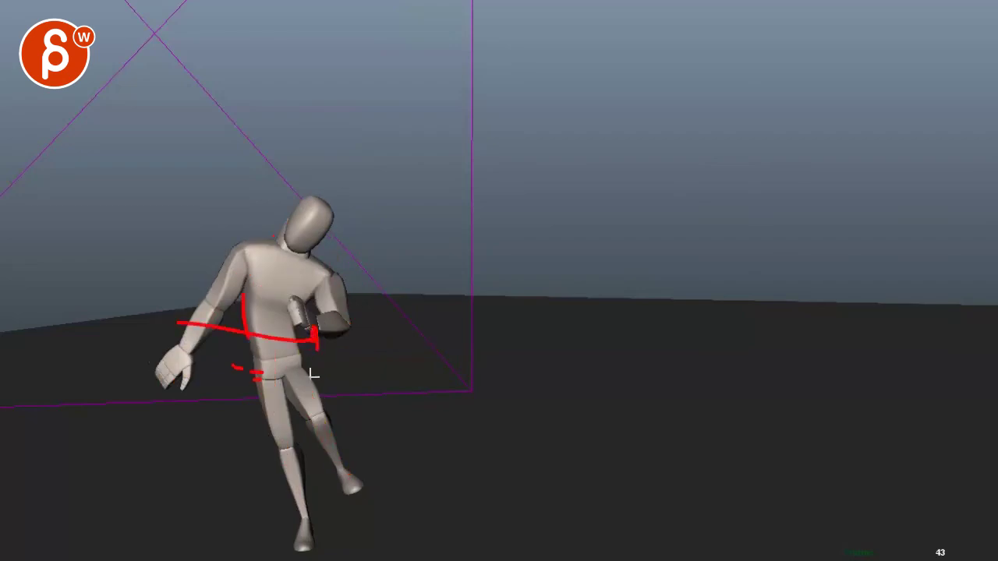
drag(290, 367, 356, 393)
drag(350, 428, 399, 477)
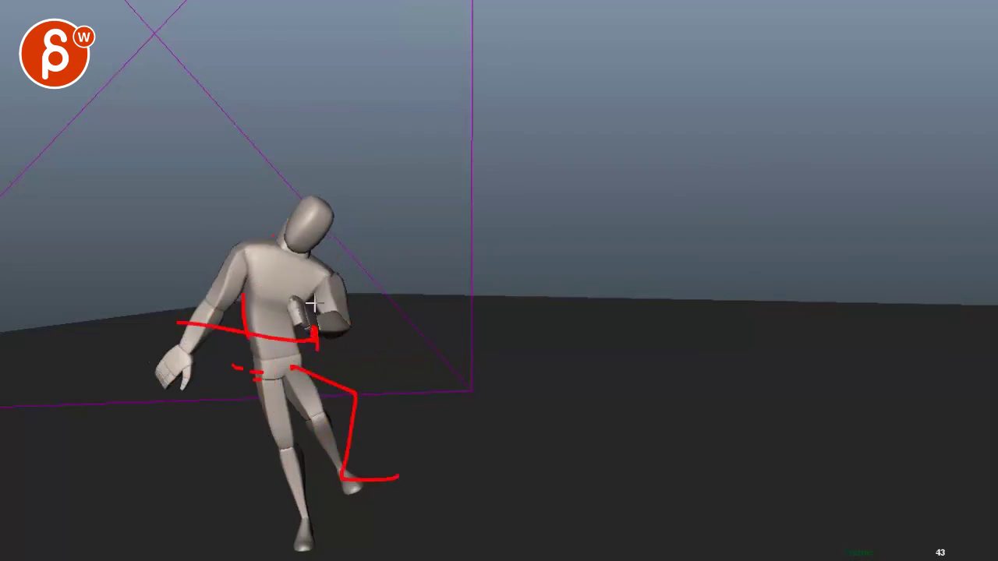
drag(297, 277, 409, 320)
drag(421, 147, 476, 299)
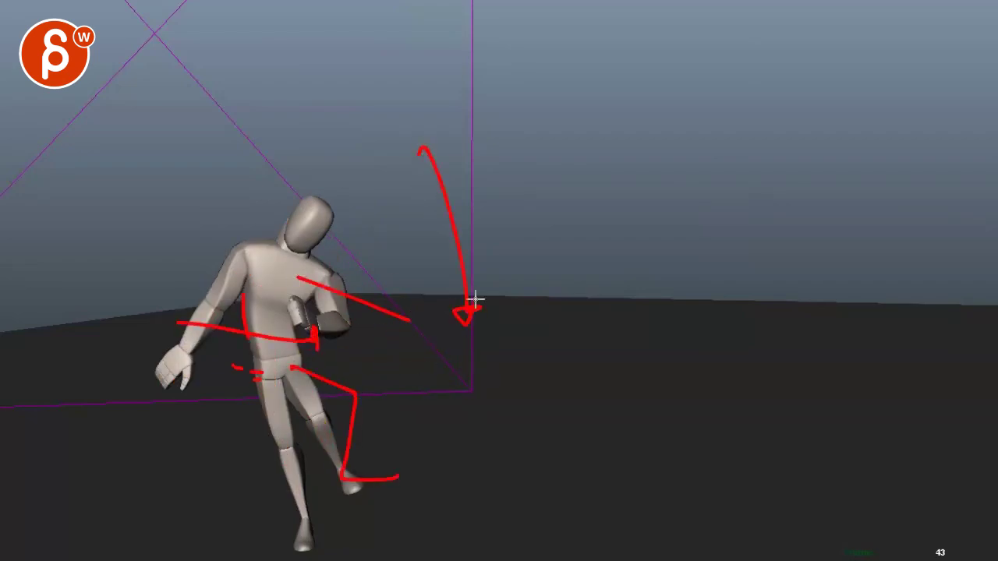
drag(286, 116, 503, 399)
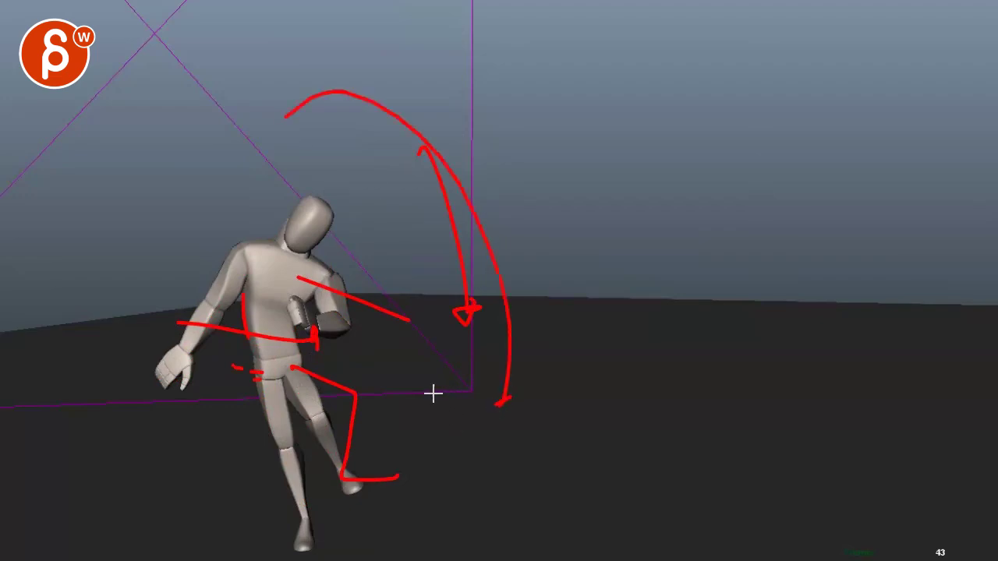
Clear frame 43, draw a leaning body line, a horizontal arrow through the hips and a supporting-leg stroke, and erase them
key(e)
drag(268, 274, 326, 554)
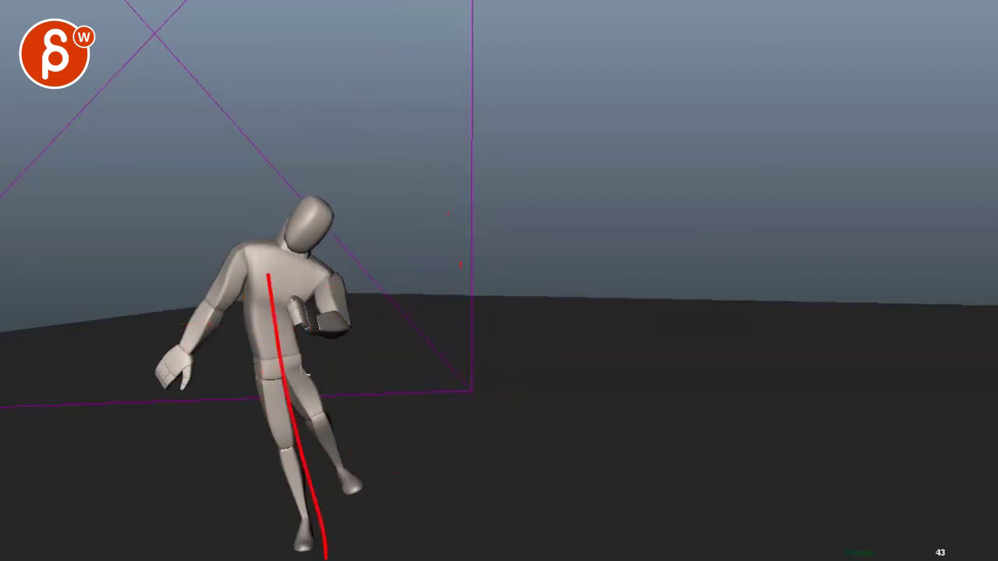
mouse_move(153, 361)
mouse_down()
mouse_move(472, 365)
mouse_move(433, 384)
mouse_up()
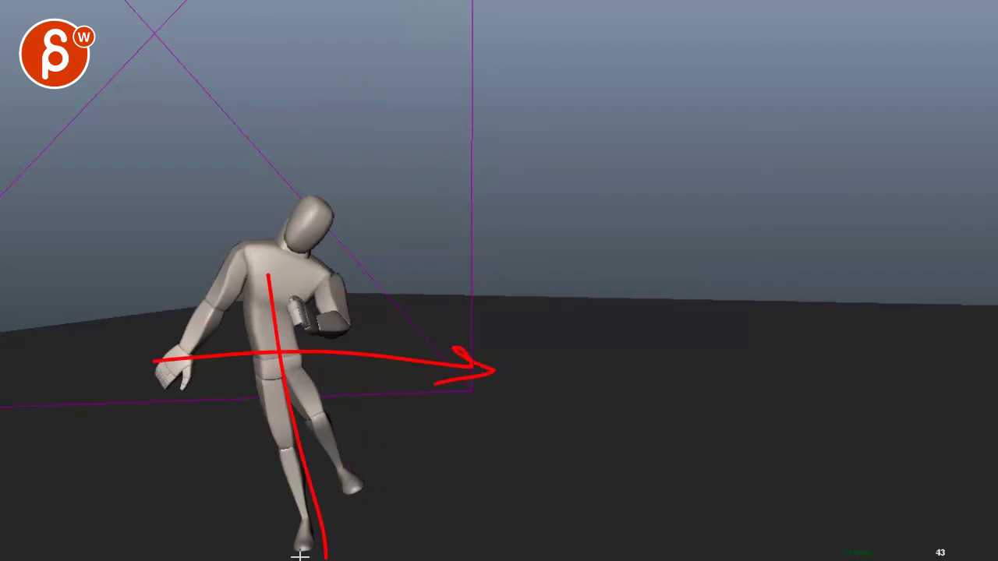
mouse_move(301, 554)
mouse_down()
mouse_move(301, 478)
mouse_move(275, 406)
mouse_up()
key(e)
Step forward to frame 47 and back to frame 39 to examine the planted foot and the weight shift
key(alt+period)
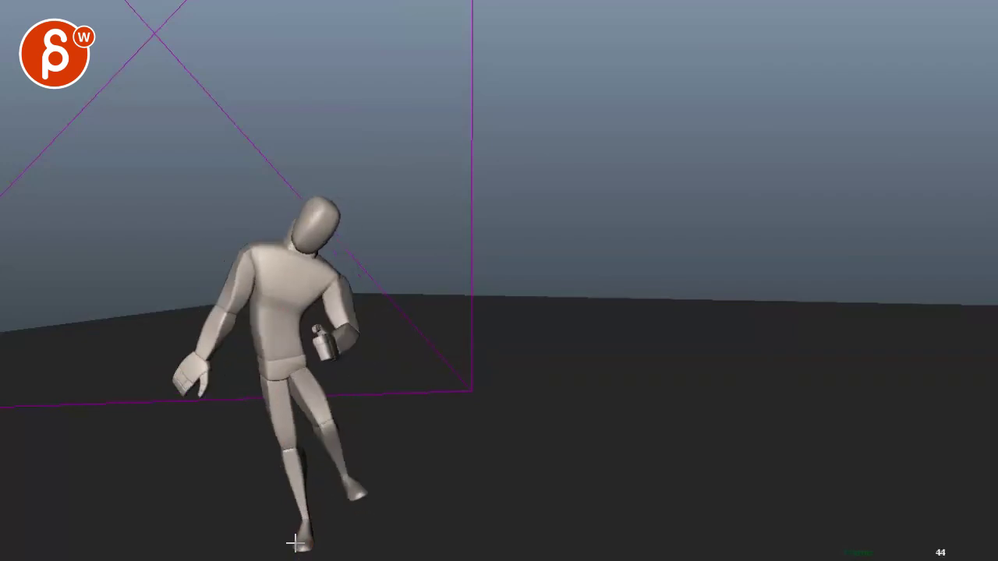
drag(294, 517, 333, 559)
key(alt+period)
key(alt+period)
key(alt+period)
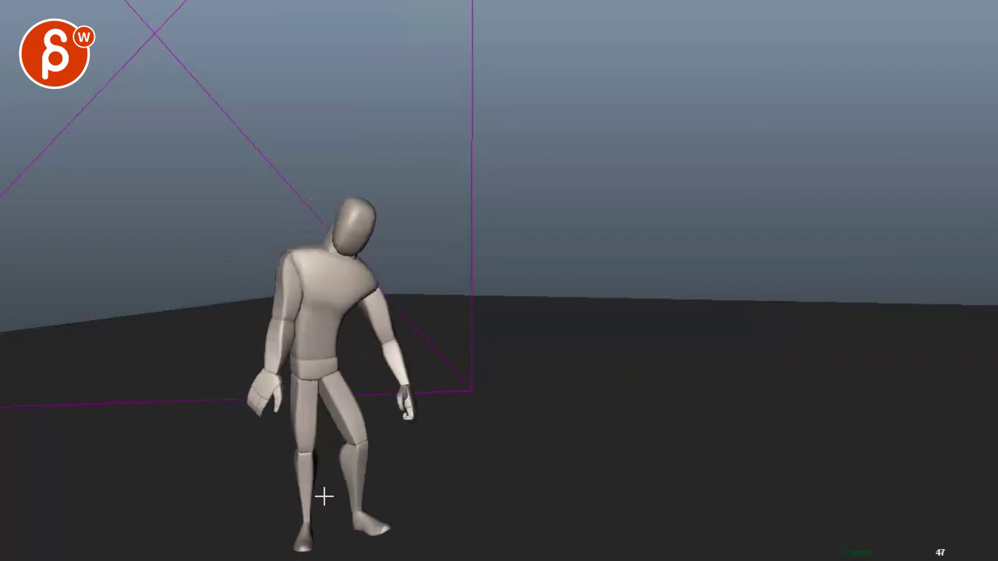
key(alt+comma)
key(alt+comma)
key(alt+comma)
key(alt+comma)
key(alt+comma)
key(alt+comma)
key(alt+comma)
key(alt+comma)
key(alt+comma)
key(alt+period)
key(alt+period)
key(alt+period)
key(alt+period)
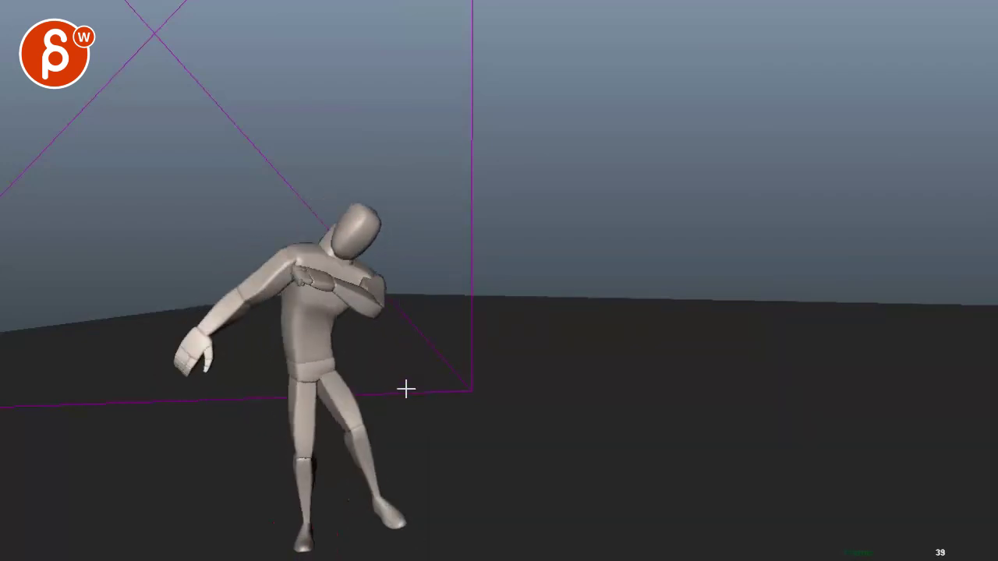
Step forward from frame 39 to frame 45 to follow the sideways movement of the hips
drag(253, 359, 318, 361)
key(alt+period)
key(alt+period)
key(alt+period)
key(alt+period)
key(alt+period)
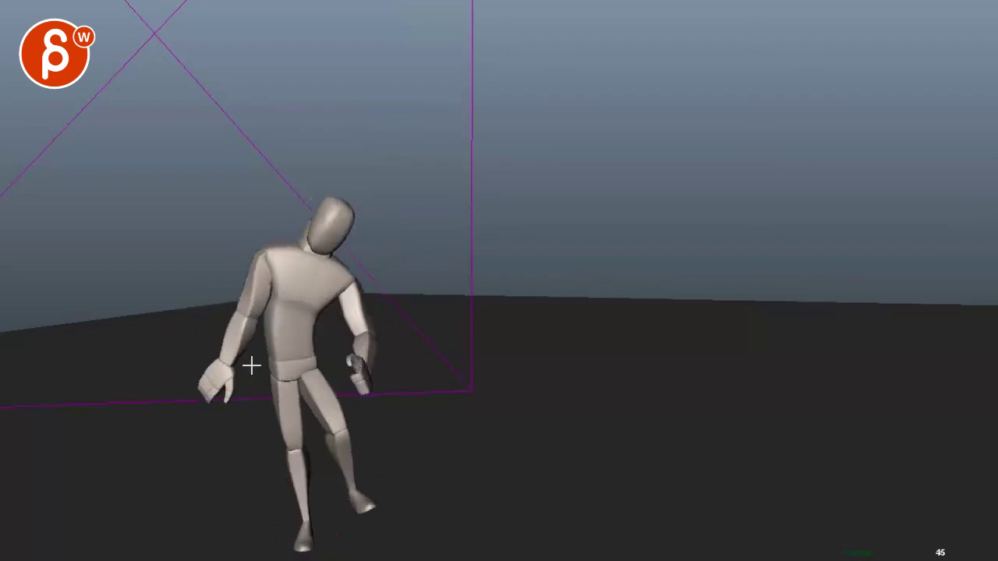
Step back from frame 45 and forward again to frame 50 to examine the weight shift over the planted foot
key(alt+comma)
key(alt+comma)
key(alt+comma)
key(alt+comma)
key(alt+comma)
key(alt+period)
key(alt+period)
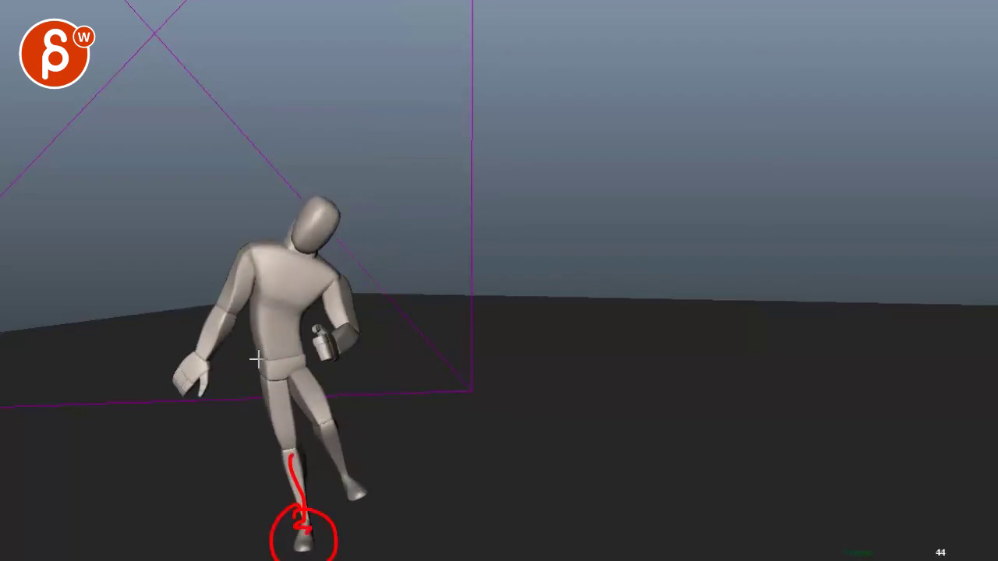
key(alt+period)
key(alt+period)
key(alt+period)
key(alt+period)
key(alt+period)
key(alt+period)
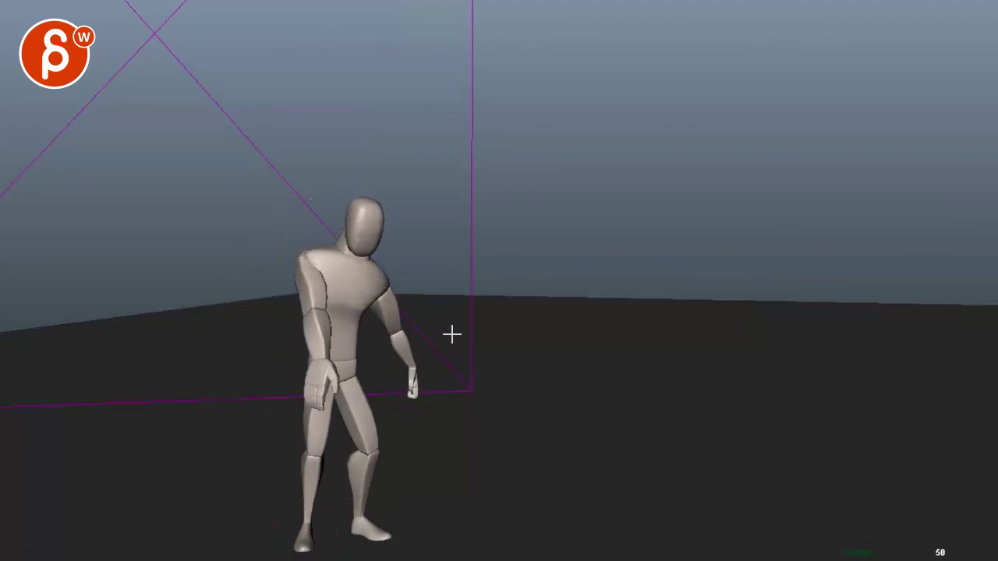
On frame 51, sketch a stepping leg that curves outward from the hips and ends in a flat foot
drag(271, 232, 431, 397)
key(alt+period)
drag(344, 346, 399, 524)
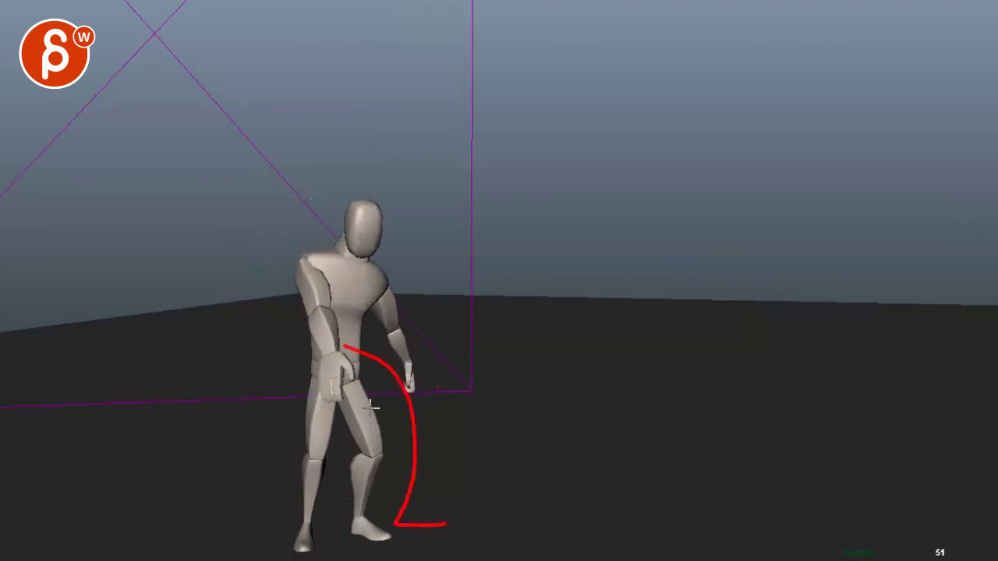
Step forward from frame 51 to frame 67 and recheck frames 60 and 61 to examine the settle into the final stance
key(alt+period)
key(alt+period)
key(alt+period)
key(alt+period)
key(alt+period)
key(alt+period)
key(alt+period)
key(alt+period)
key(alt+period)
key(alt+period)
key(alt+period)
key(alt+period)
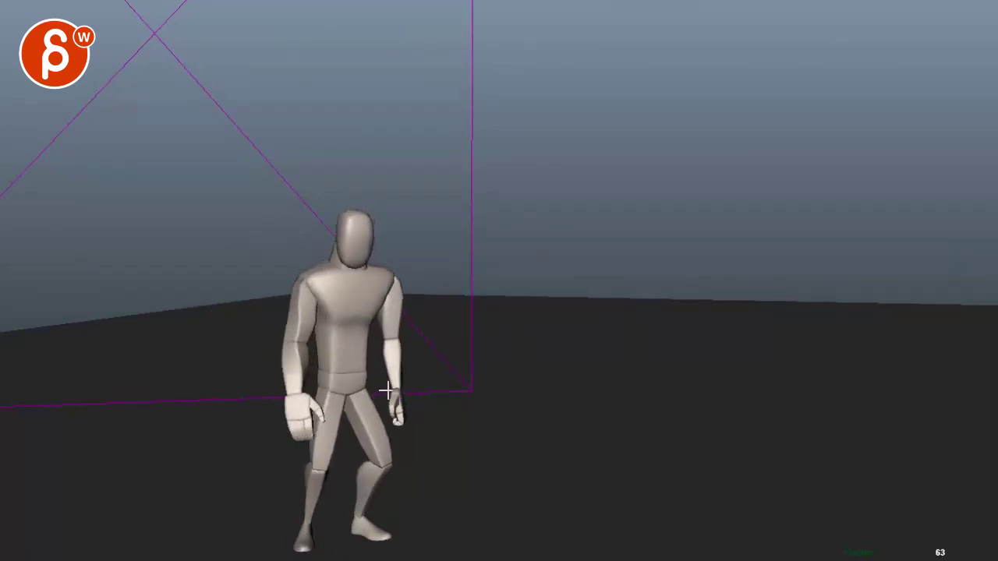
key(alt+period)
key(alt+period)
key(alt+period)
key(alt+period)
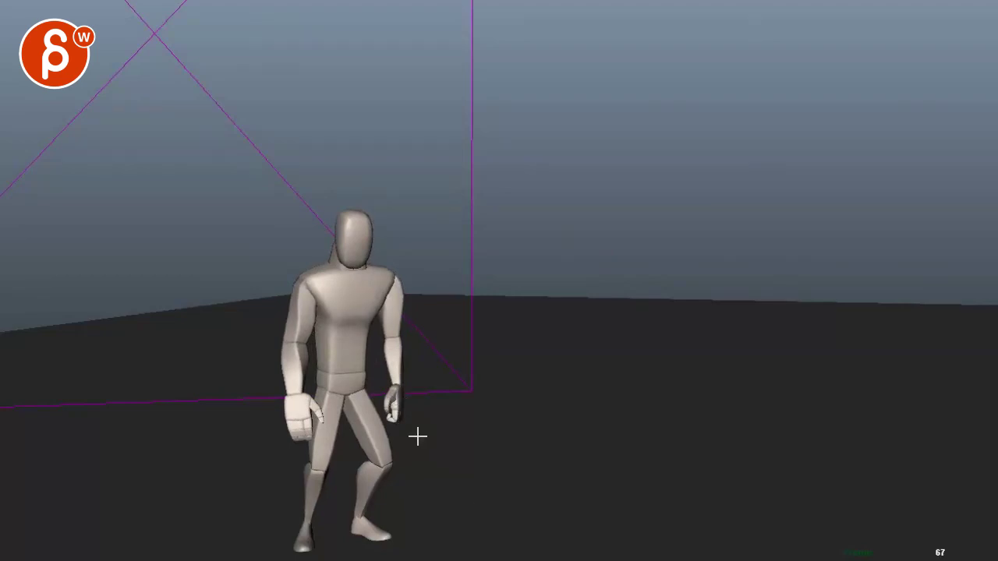
key(alt+period)
key(alt+period)
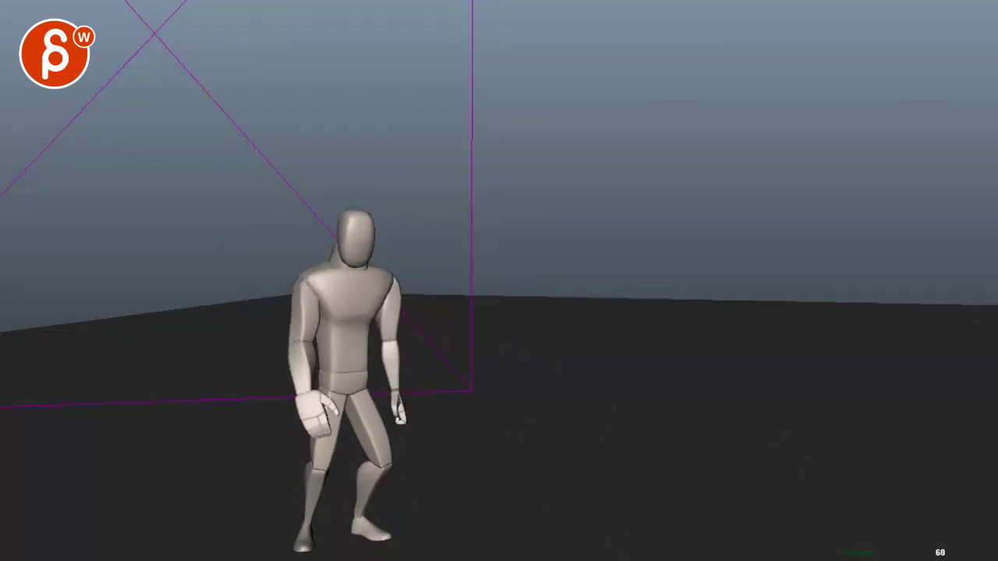
key(alt+period)
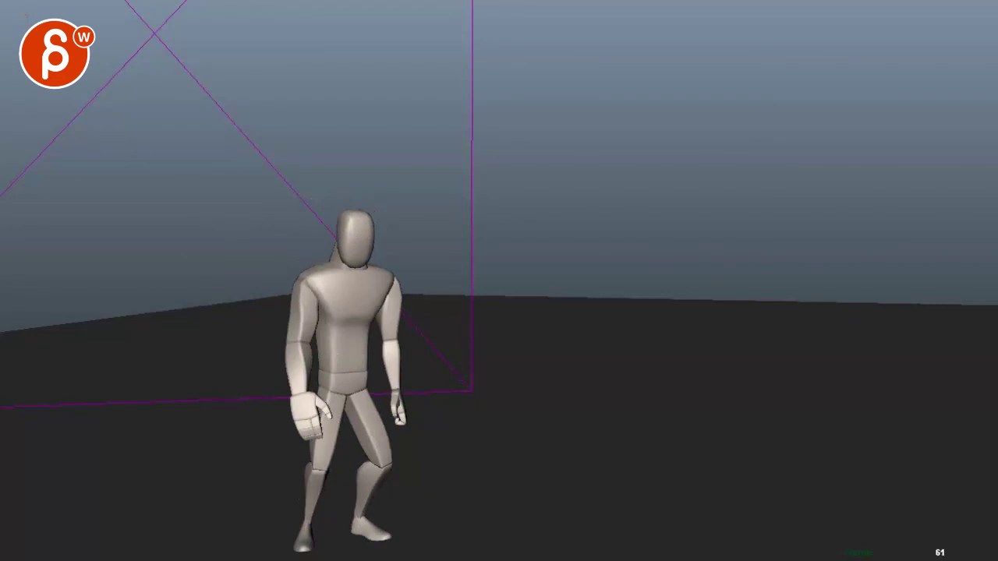